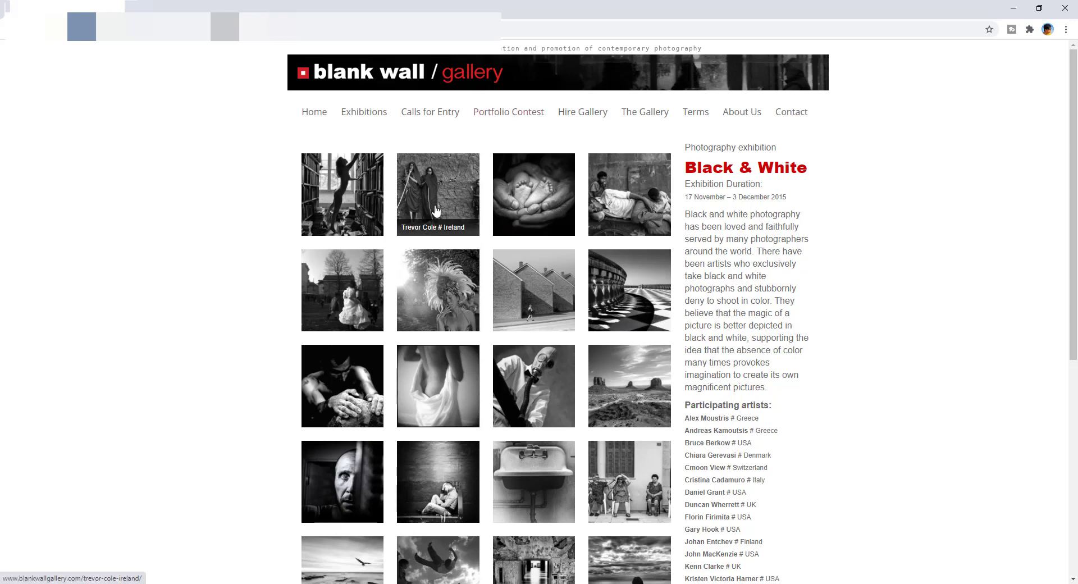
Page through the Black & White exhibition photos enlarged in the lightbox, stopping on the desert buttes
{"action": "left_click", "coordinate": [377, 196]}
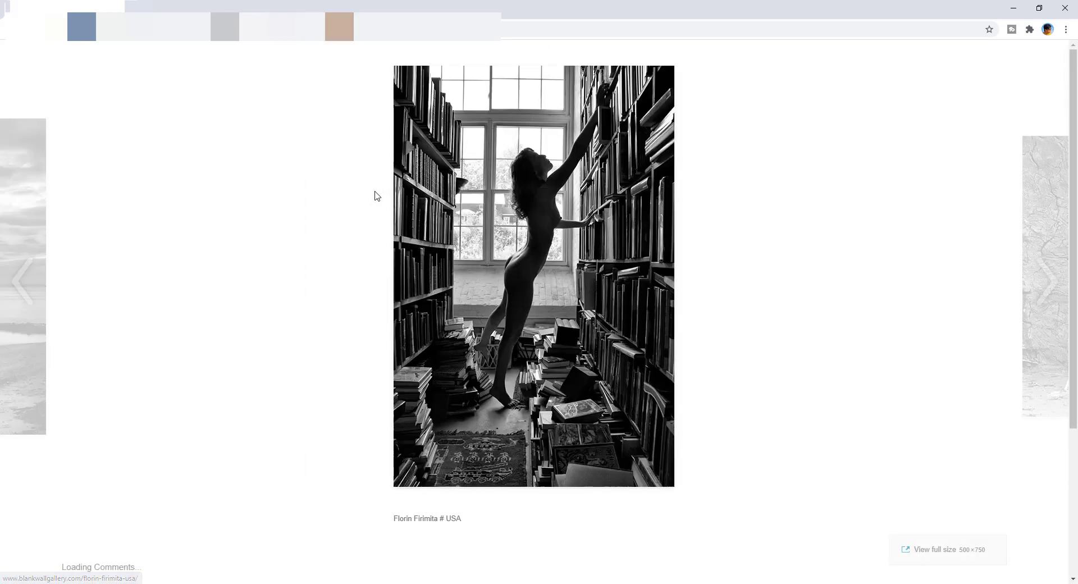
{"action": "left_click", "coordinate": [1050, 280]}
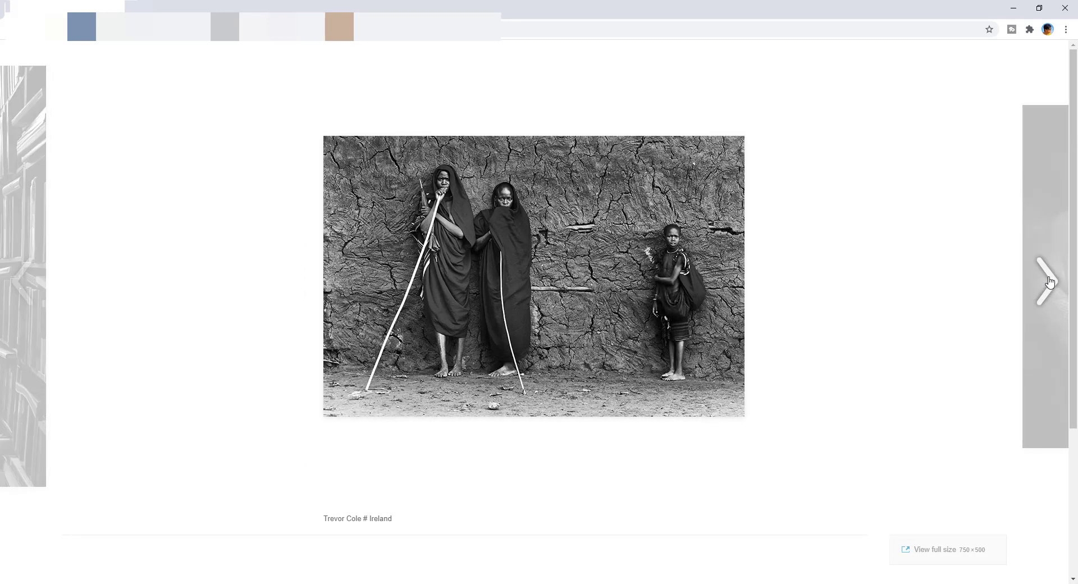
{"action": "left_click", "coordinate": [1046, 281]}
{"action": "left_click", "coordinate": [1045, 281]}
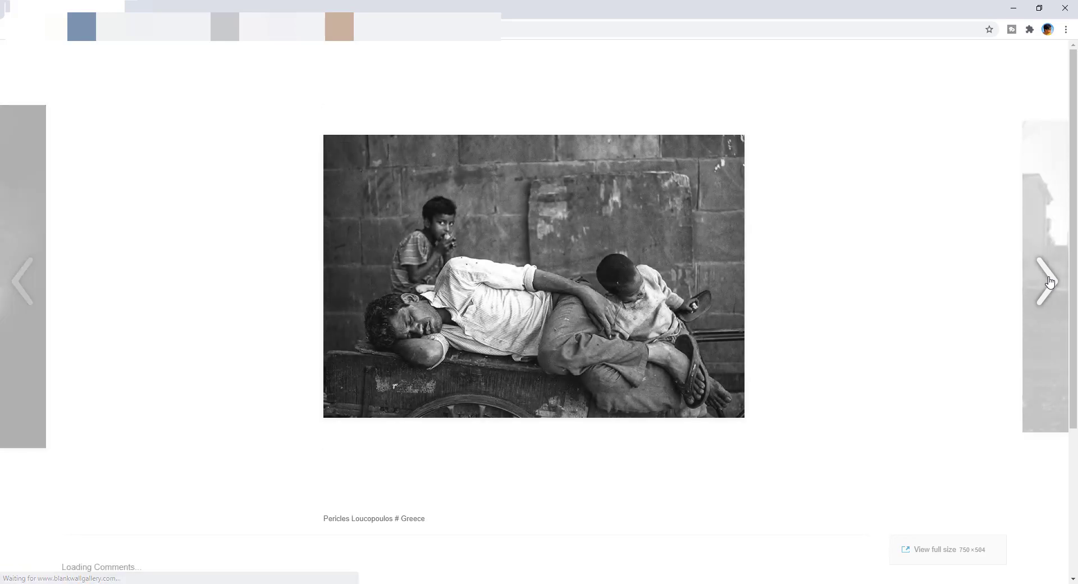
{"action": "left_click", "coordinate": [1050, 281]}
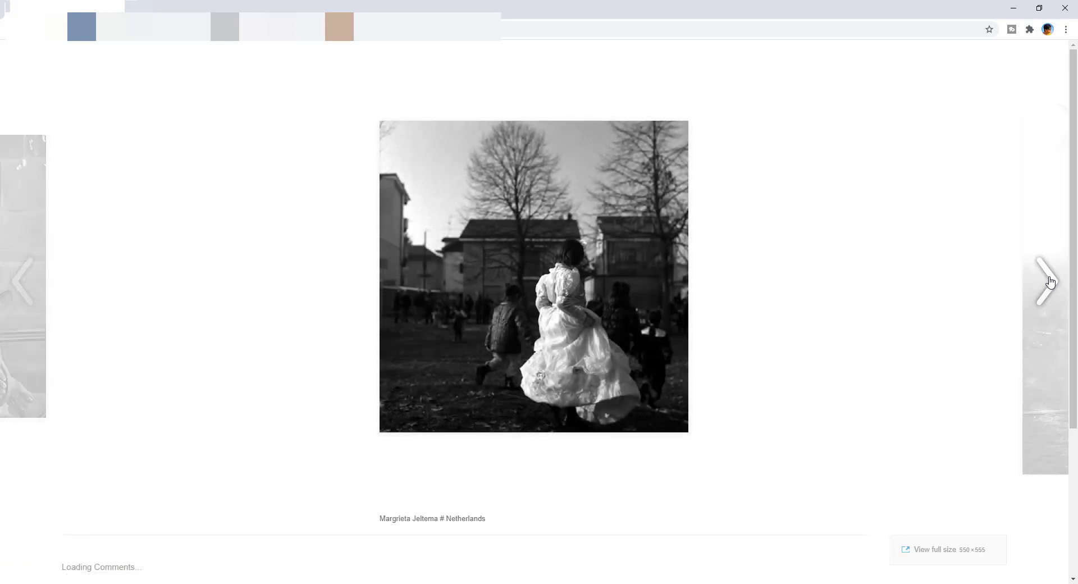
{"action": "left_click", "coordinate": [1050, 280]}
{"action": "left_click", "coordinate": [1050, 281]}
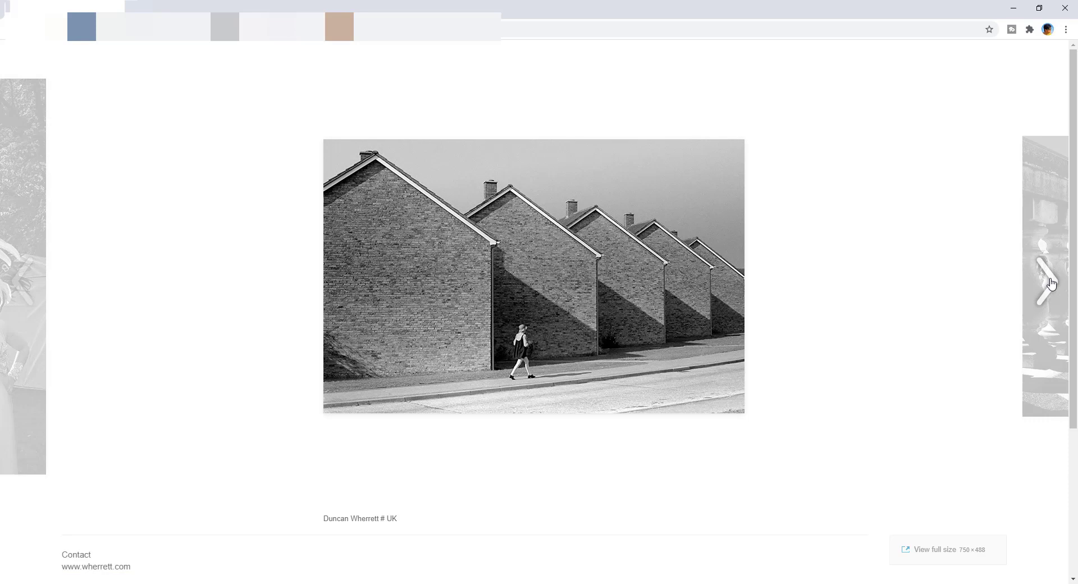
{"action": "left_click", "coordinate": [1051, 283]}
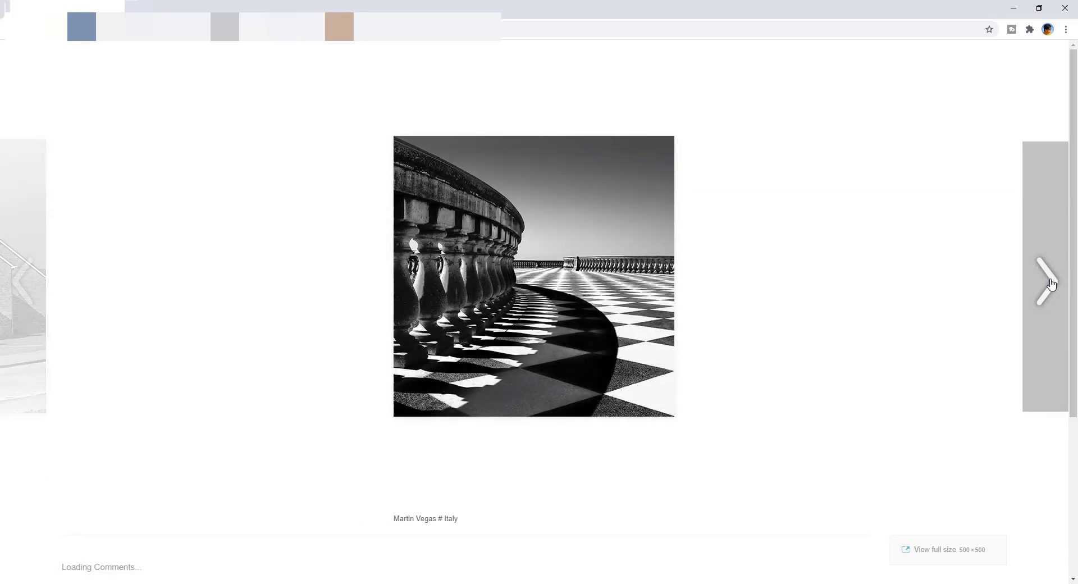
{"action": "left_click", "coordinate": [1051, 283]}
{"action": "left_click", "coordinate": [1051, 283]}
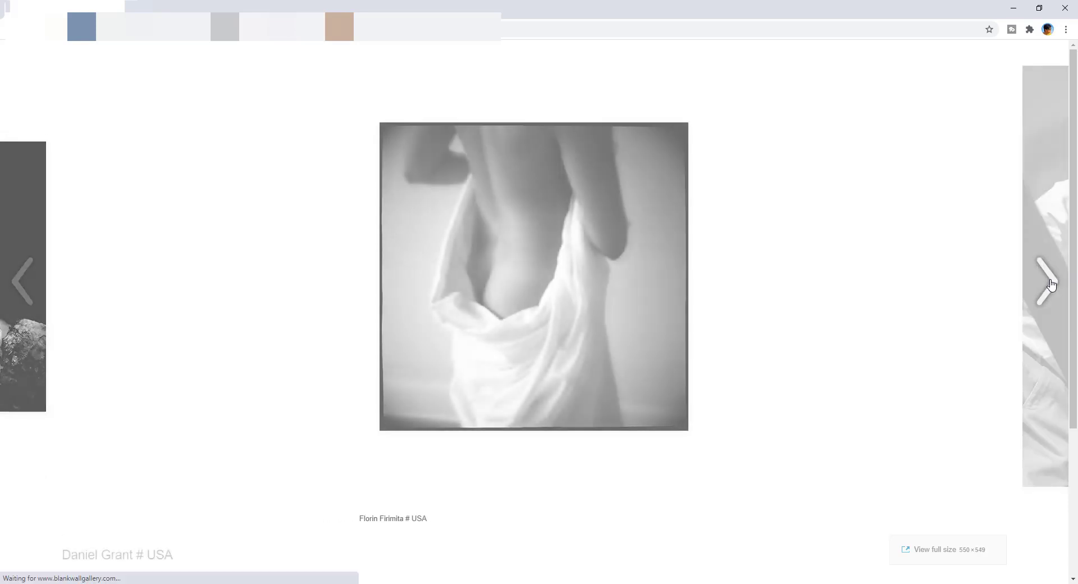
{"action": "left_click", "coordinate": [1051, 283]}
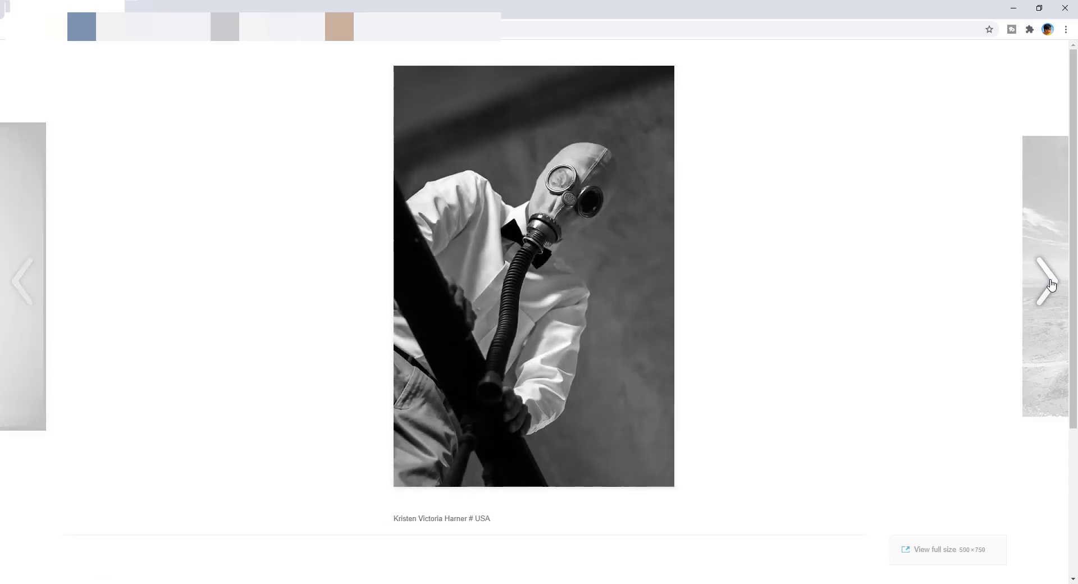
{"action": "left_click", "coordinate": [1051, 283]}
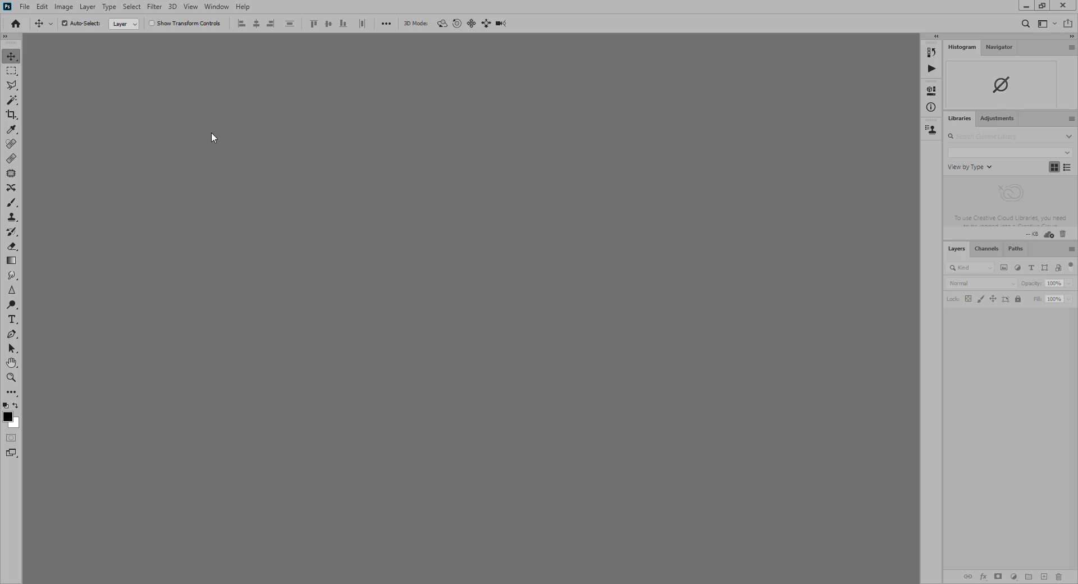
Open old-man-658798_1920.jpg, the pink-turbaned man portrait, from the recent files
{"action": "left_click", "coordinate": [156, 7]}
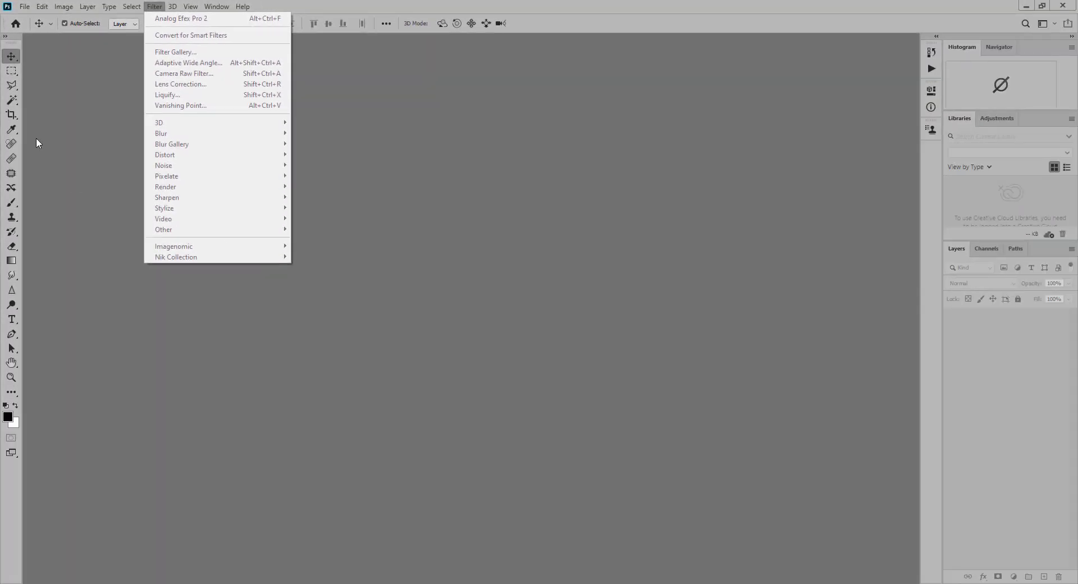
{"action": "left_click", "coordinate": [25, 6]}
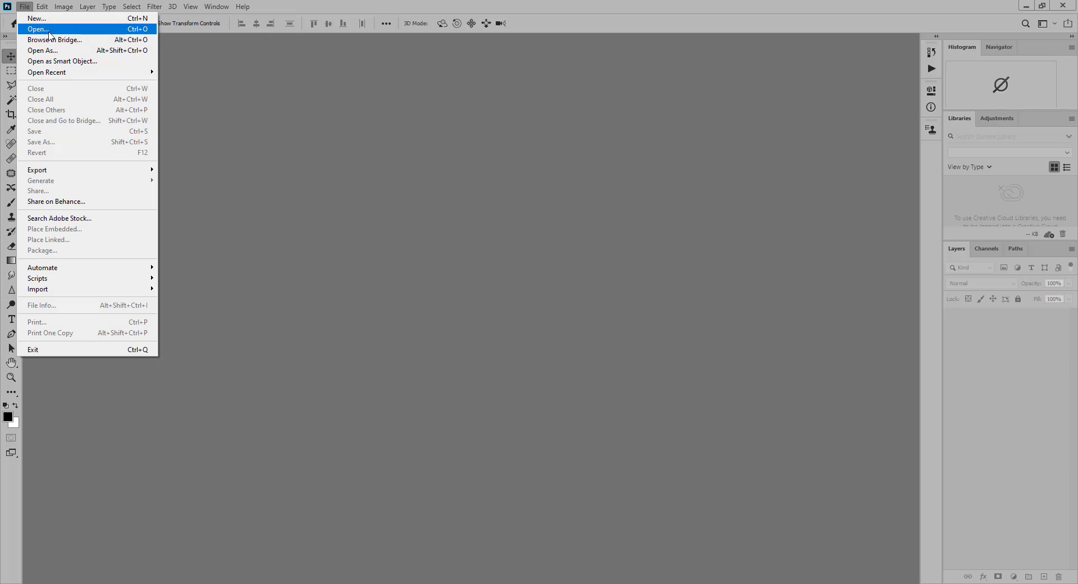
{"action": "left_click", "coordinate": [12, 23]}
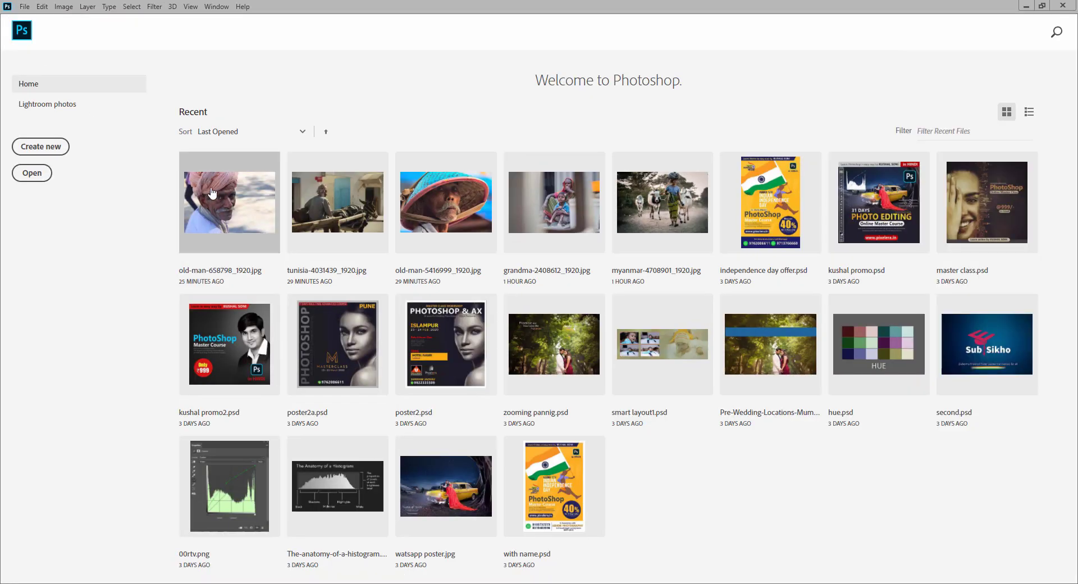
{"action": "left_click", "coordinate": [212, 191]}
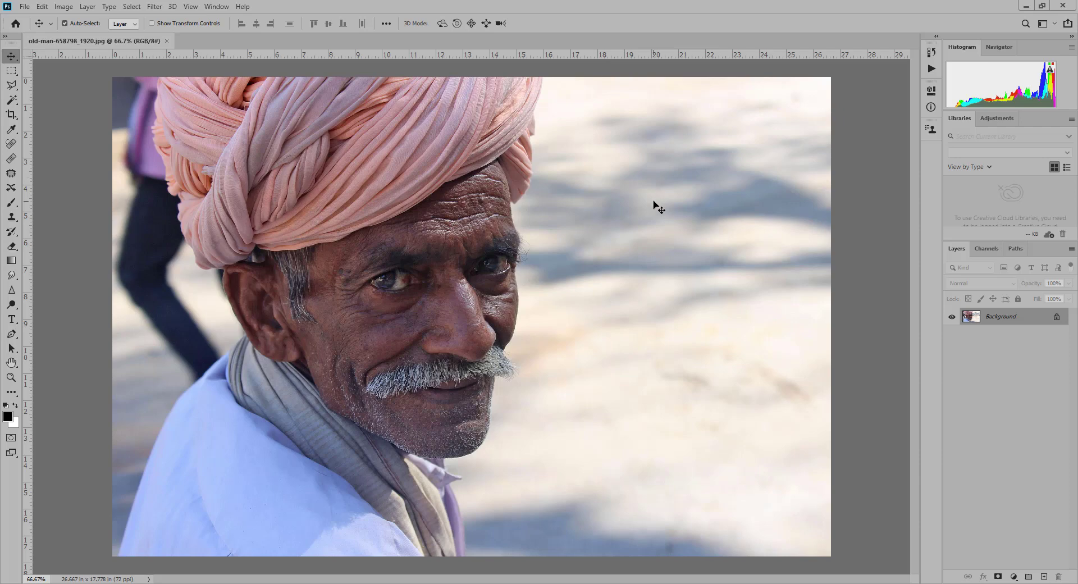
{"action": "left_click", "coordinate": [63, 7]}
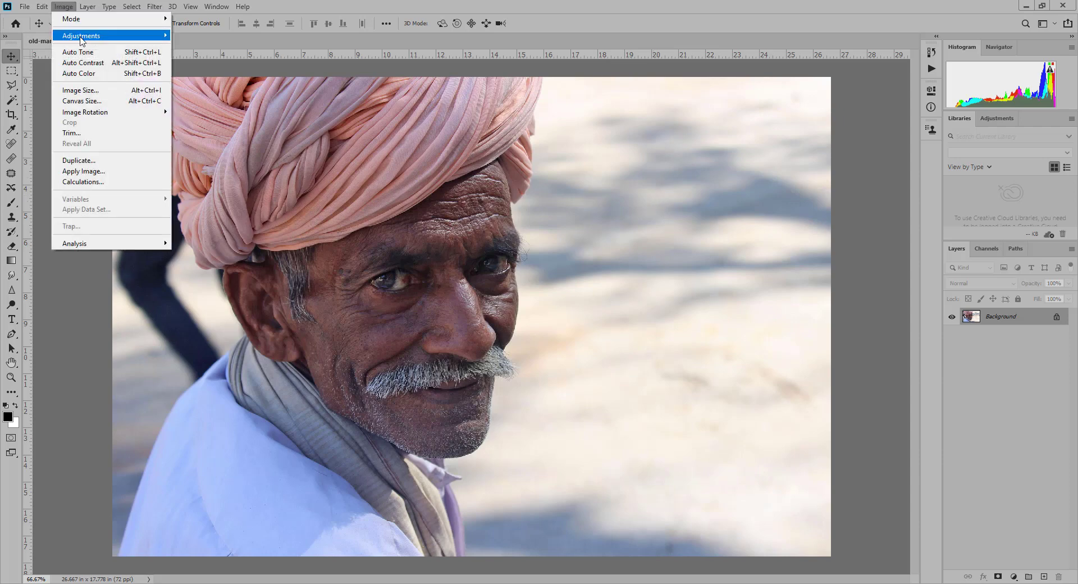
{"action": "mouse_move", "coordinate": [84, 36]}
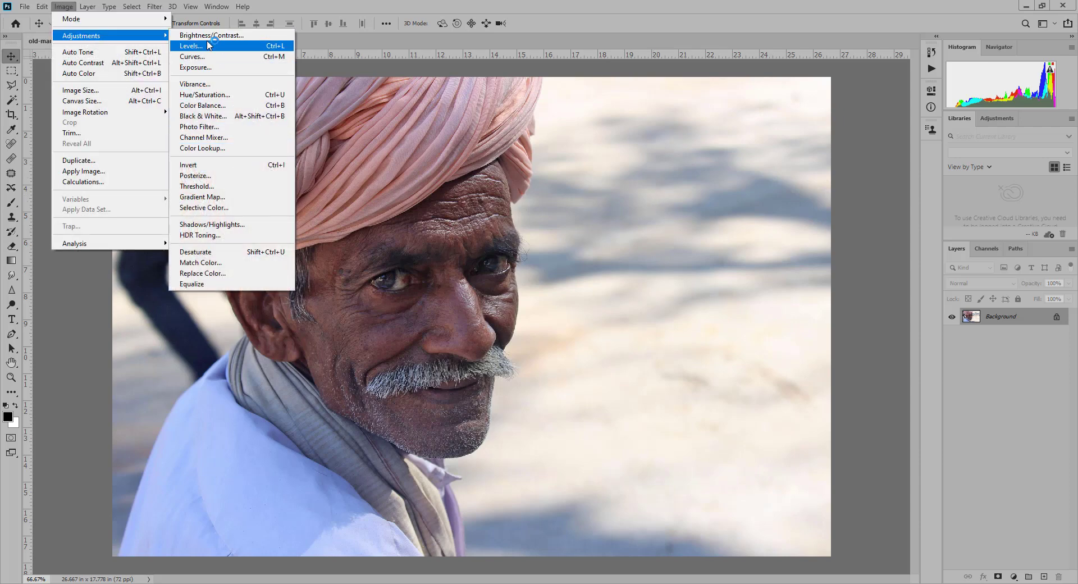
{"action": "left_click", "coordinate": [220, 117]}
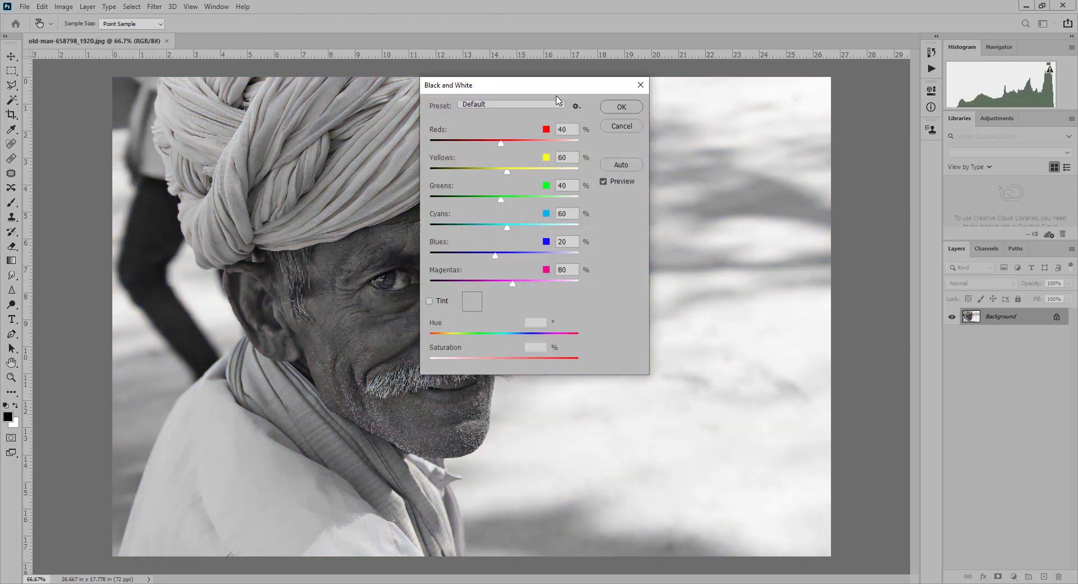
{"action": "left_click_drag", "start_coordinate": [547, 87], "coordinate": [831, 117]}
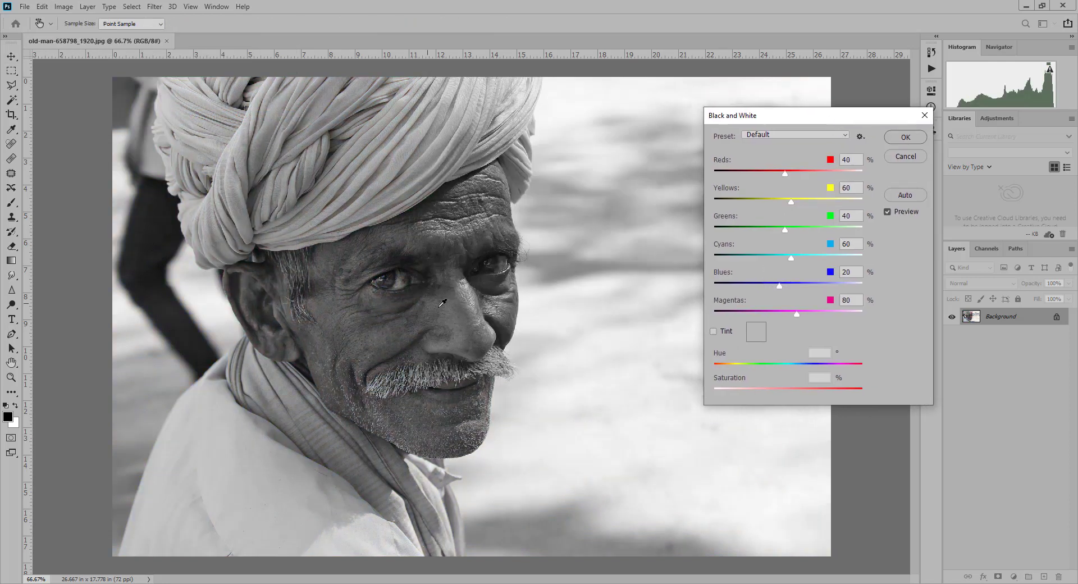
{"action": "left_click_drag", "start_coordinate": [446, 307], "coordinate": [556, 298]}
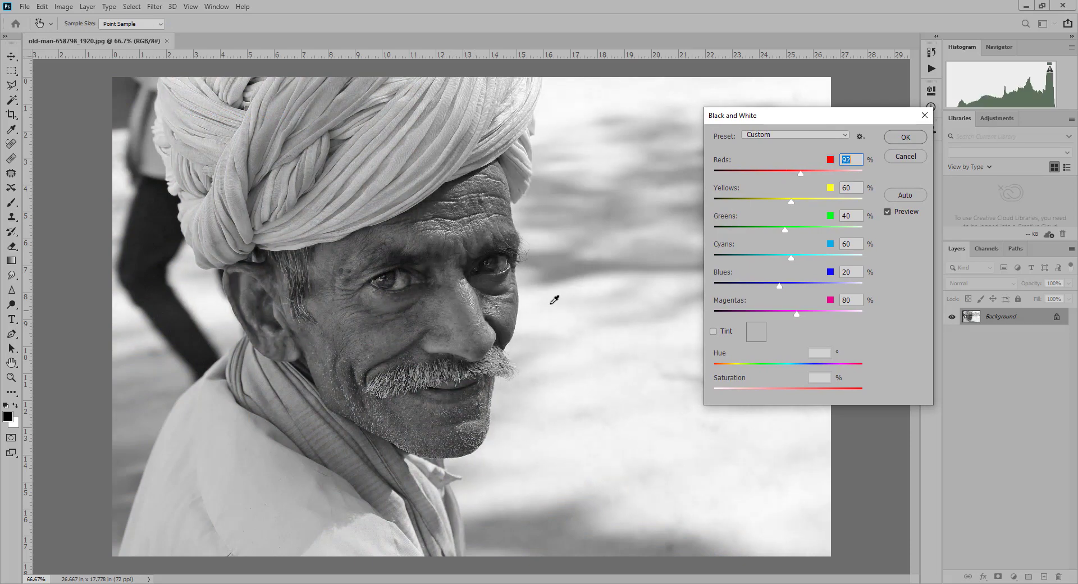
{"action": "left_click", "coordinate": [906, 138]}
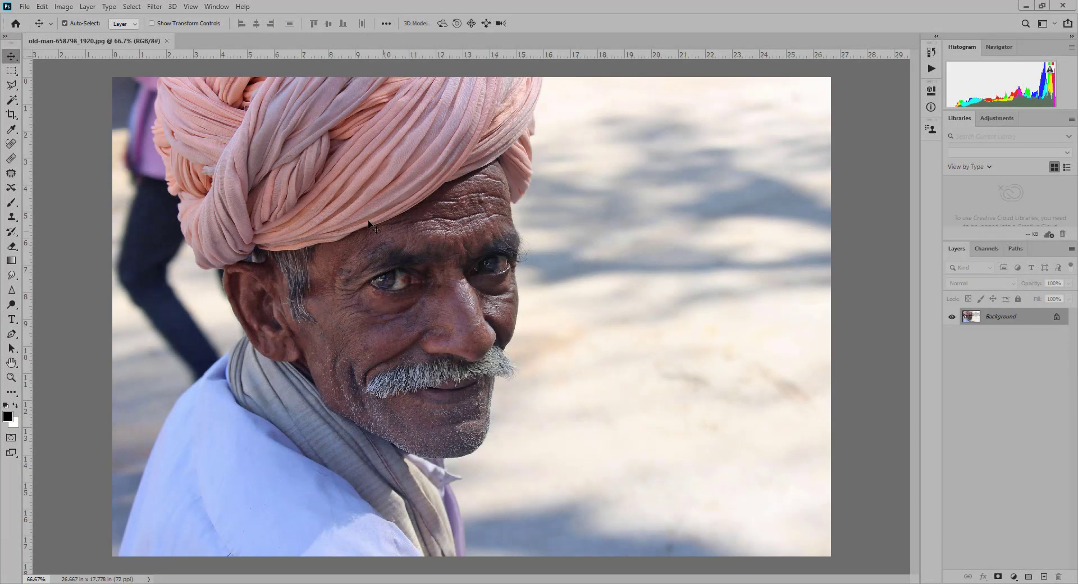
Run Nik Collection's Analog Efex Pro 2 filter on the turbaned man's portrait
{"action": "left_click", "coordinate": [151, 8]}
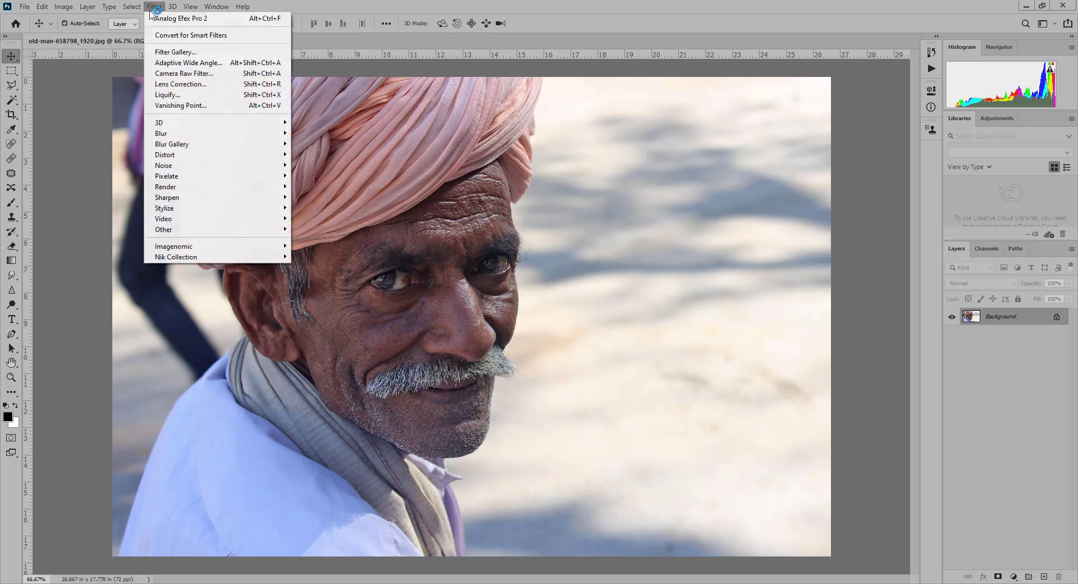
{"action": "mouse_move", "coordinate": [207, 258]}
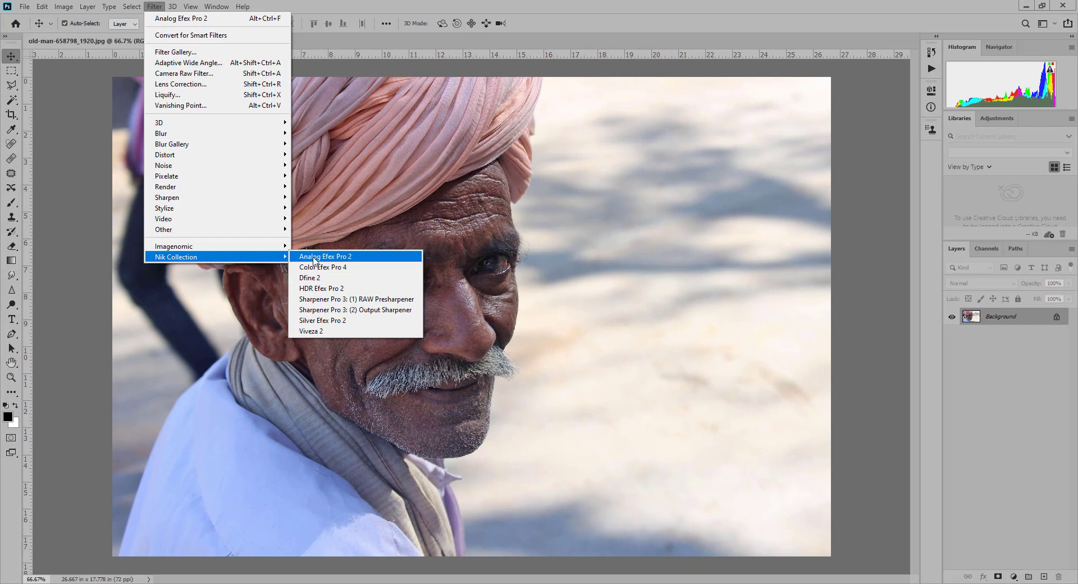
{"action": "left_click", "coordinate": [341, 259]}
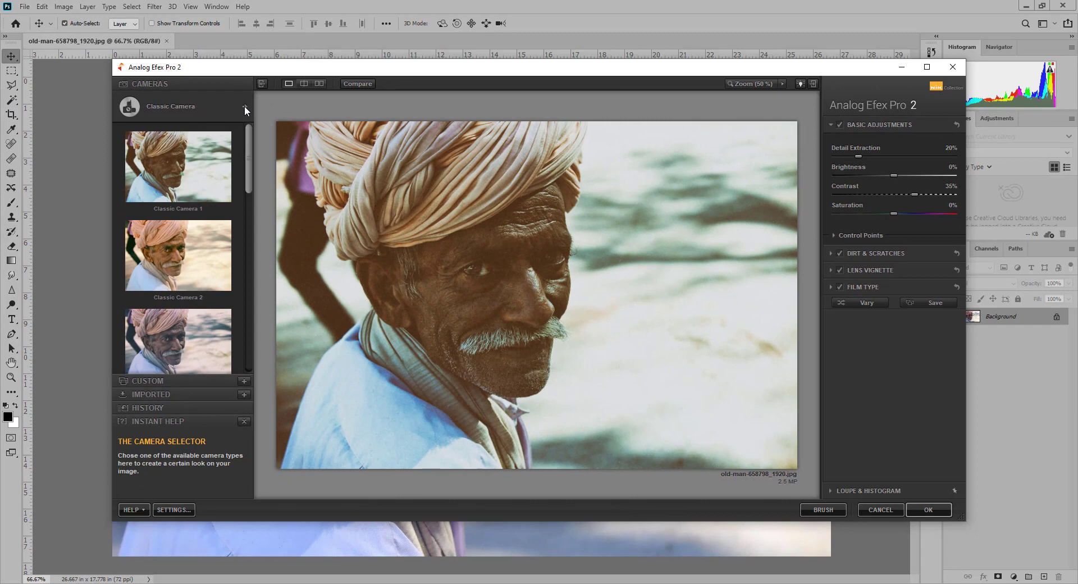
Choose the Wet Plate camera and apply its Wet Plate 3 preset to the portrait
{"action": "left_click", "coordinate": [244, 106]}
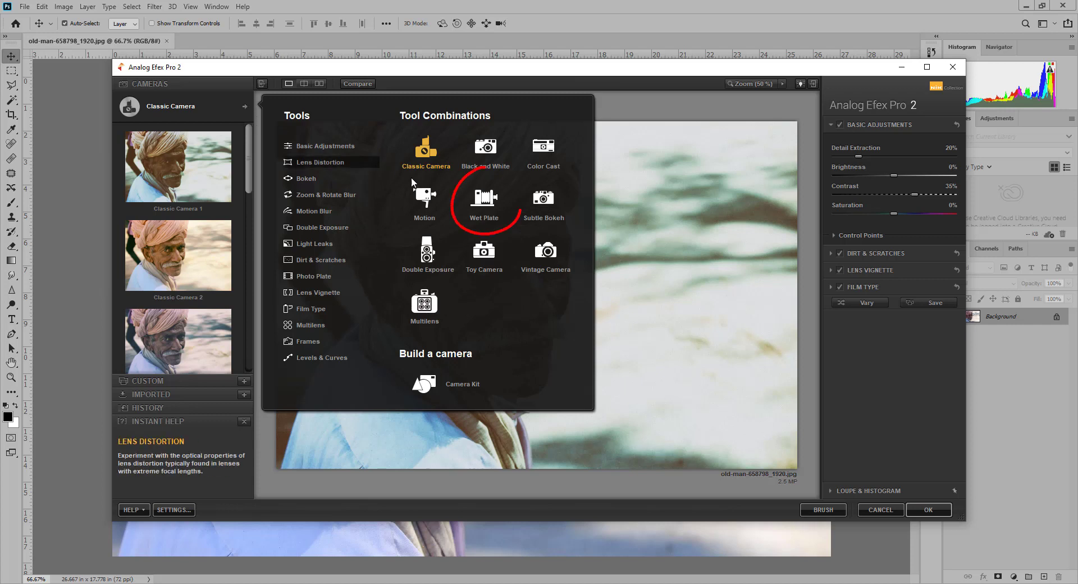
{"action": "left_click", "coordinate": [487, 203]}
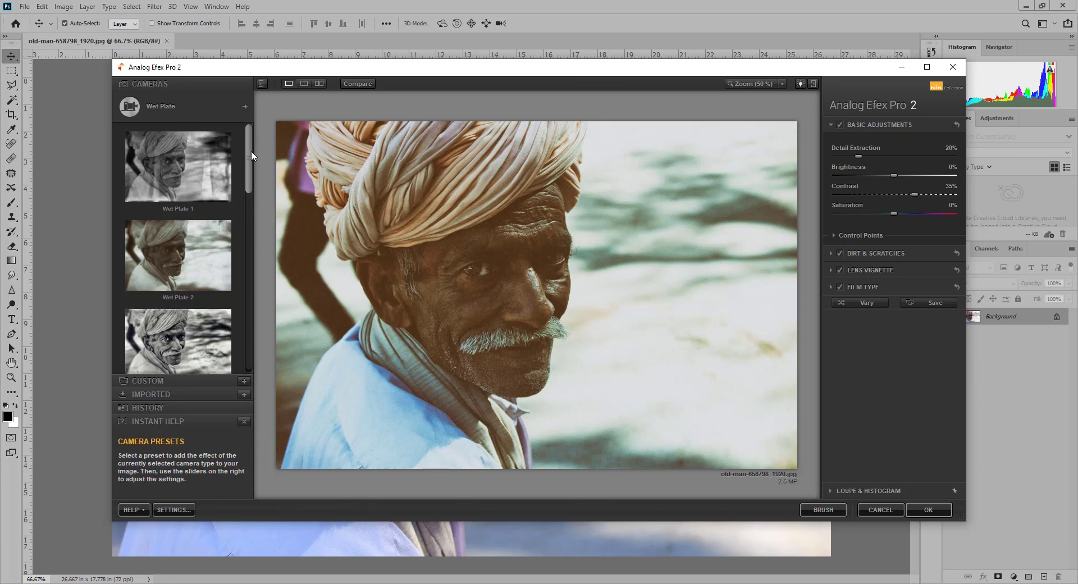
{"action": "mouse_move", "coordinate": [251, 150]}
{"action": "left_mouse_down"}
{"action": "mouse_move", "coordinate": [250, 174]}
{"action": "mouse_move", "coordinate": [250, 137]}
{"action": "left_mouse_up"}
{"action": "left_click_drag", "start_coordinate": [250, 174], "coordinate": [250, 196]}
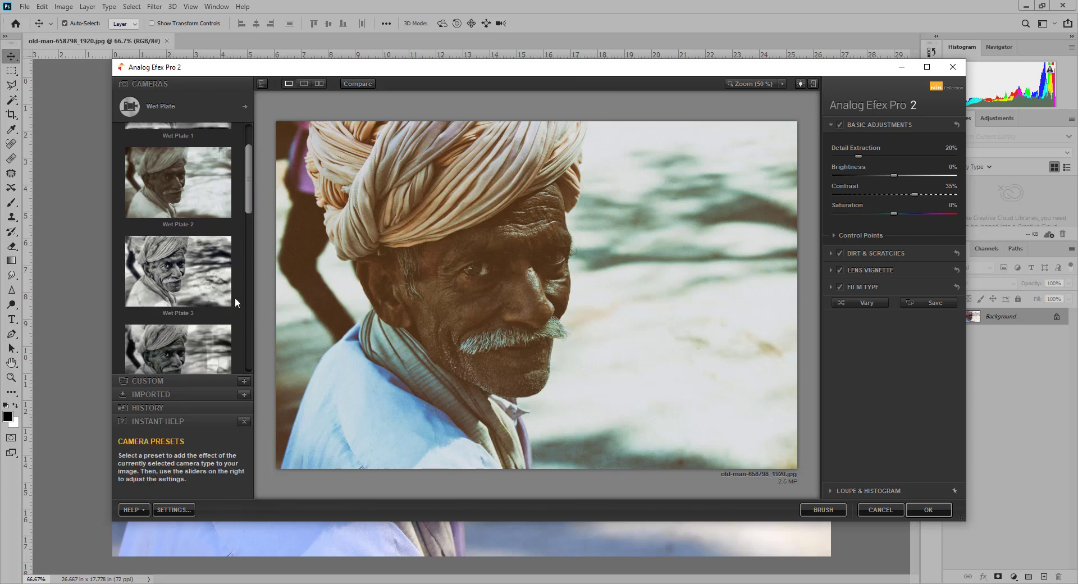
{"action": "left_click", "coordinate": [200, 285]}
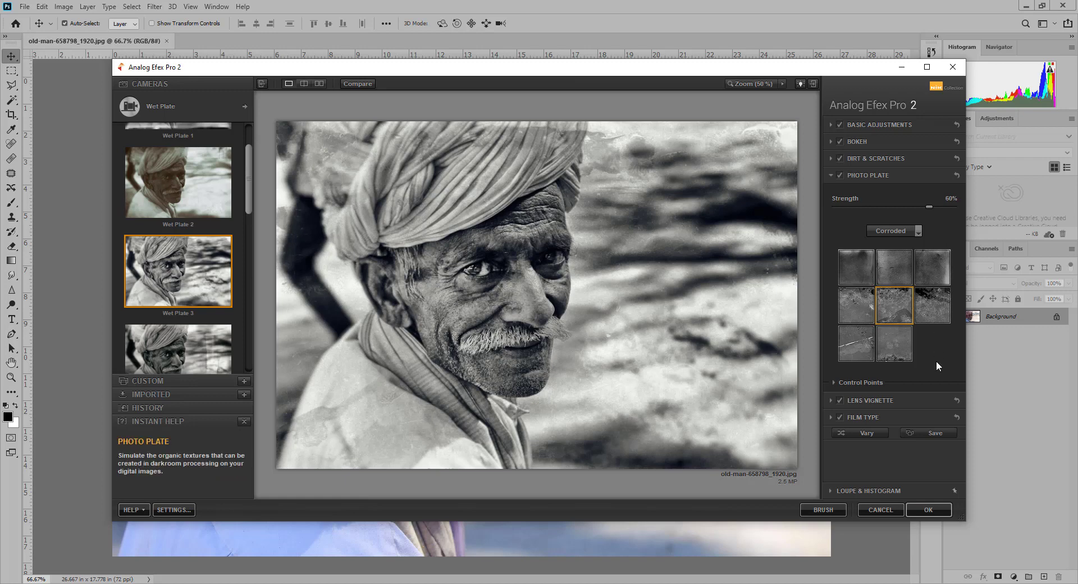
Switch the Photo Plate texture to the first Corroded thumbnail
{"action": "left_click", "coordinate": [861, 272]}
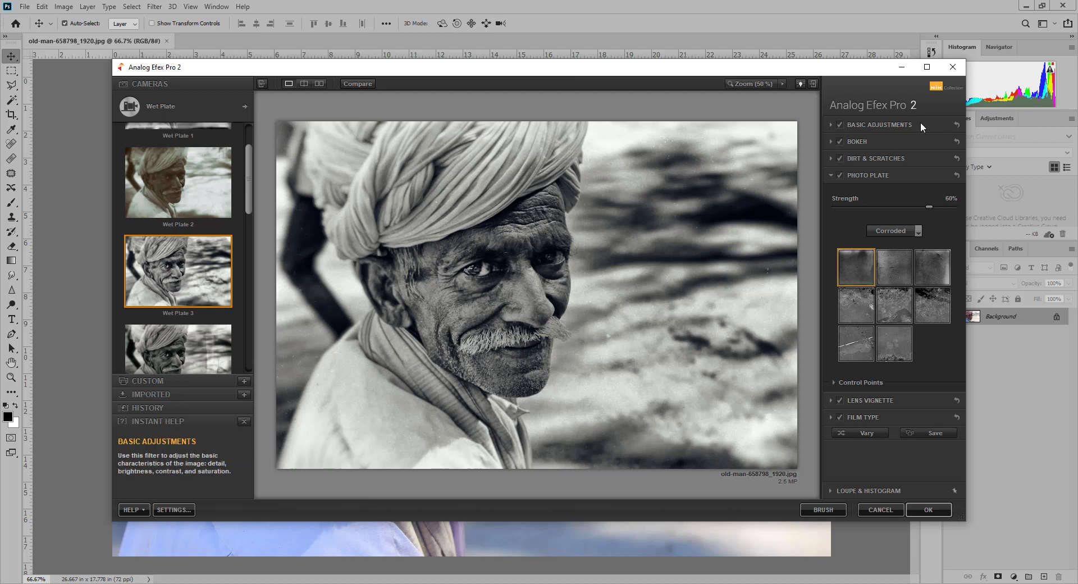
Expand Basic Adjustments, apply the wet-plate look, and merge it into Background with Ctrl+E
{"action": "left_click", "coordinate": [830, 125]}
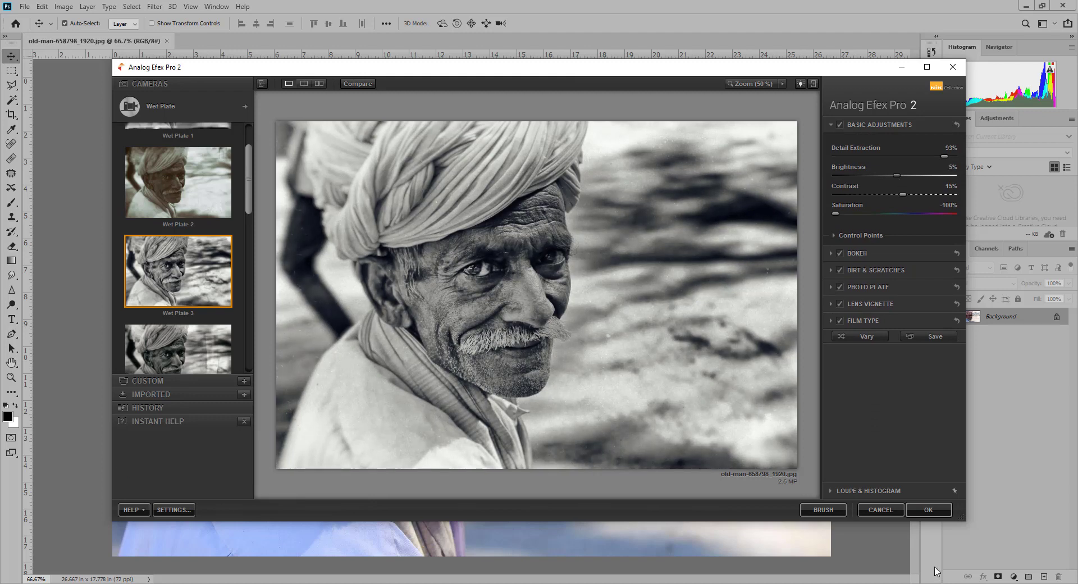
{"action": "left_click", "coordinate": [926, 511]}
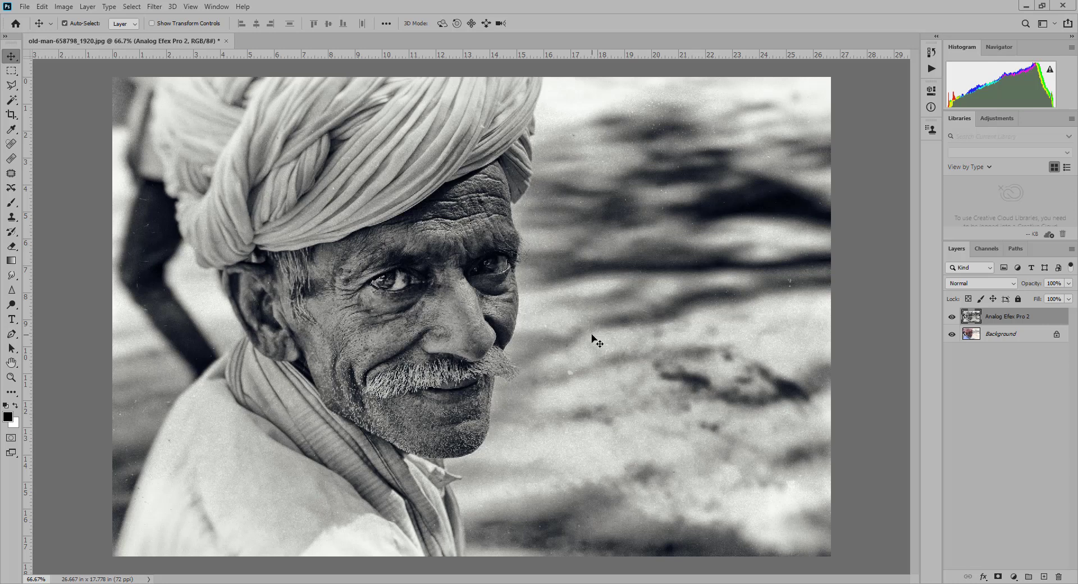
{"action": "key", "text": "ctrl+e"}
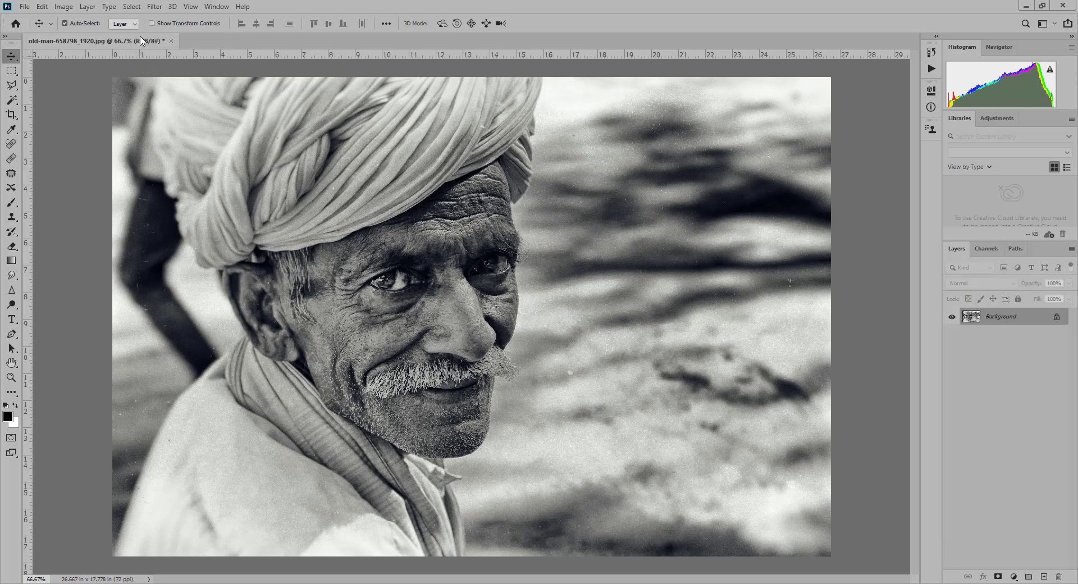
Duplicate the wet-plate portrait and float the copy in its own window
{"action": "left_click_drag", "start_coordinate": [143, 41], "coordinate": [276, 85]}
{"action": "right_click", "coordinate": [276, 84]}
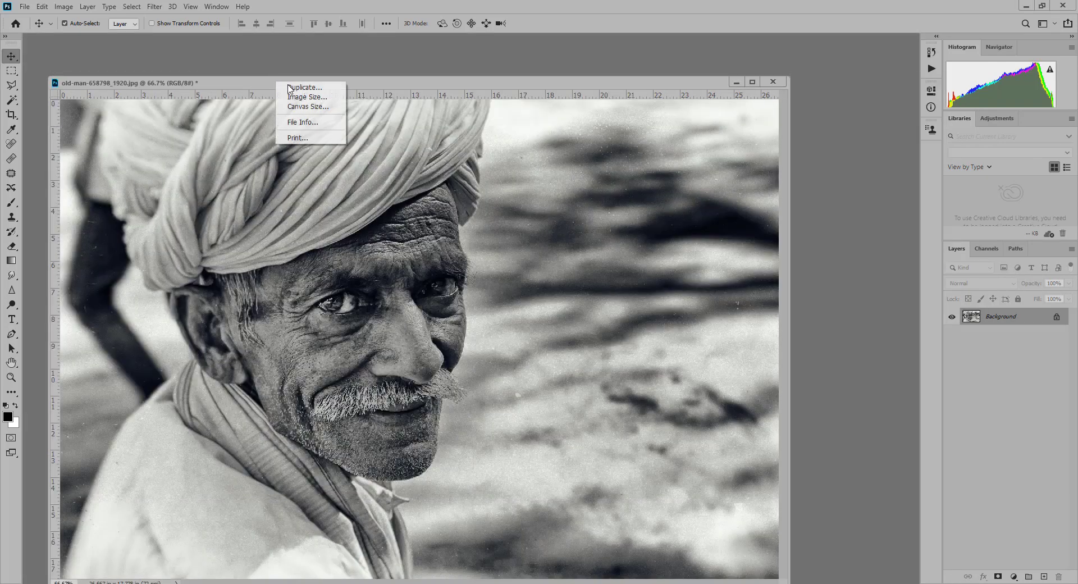
{"action": "left_click", "coordinate": [298, 90]}
{"action": "key", "text": "Return"}
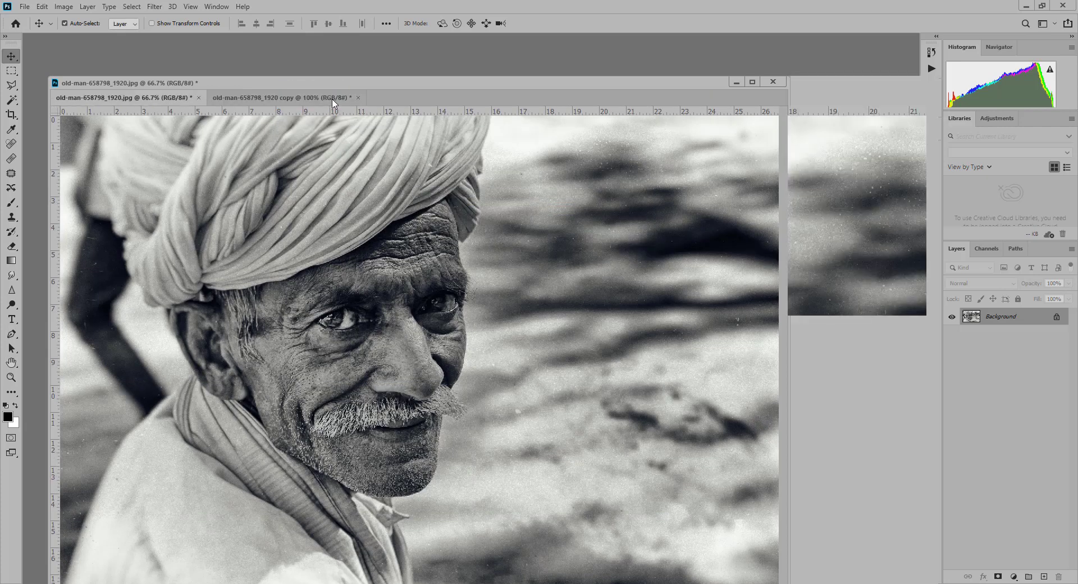
{"action": "left_click_drag", "start_coordinate": [306, 72], "coordinate": [571, 87]}
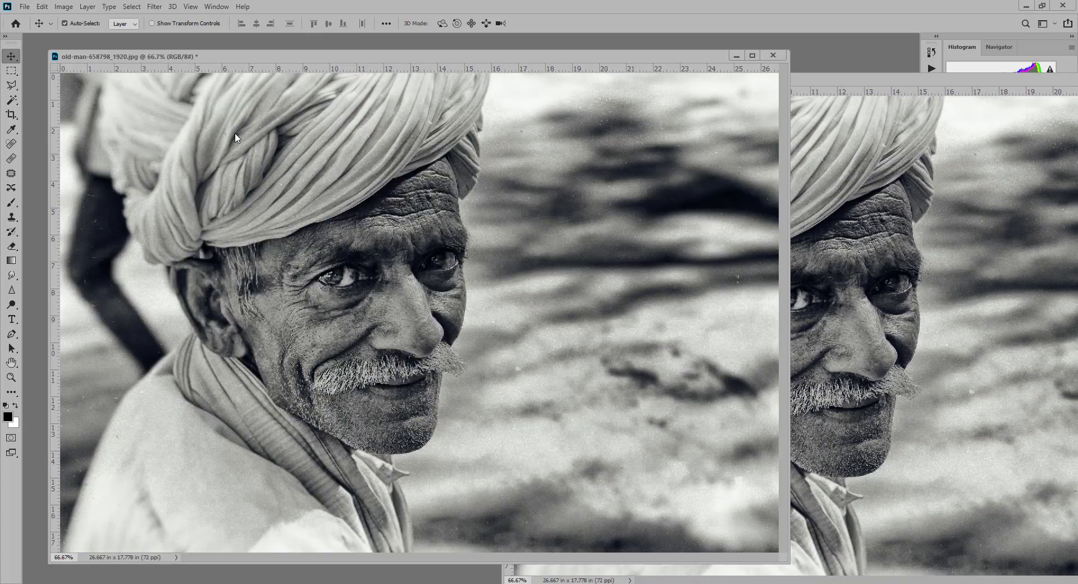
Revert the original to the untouched colour photo via the History panel's top snapshot
{"action": "left_click", "coordinate": [227, 7]}
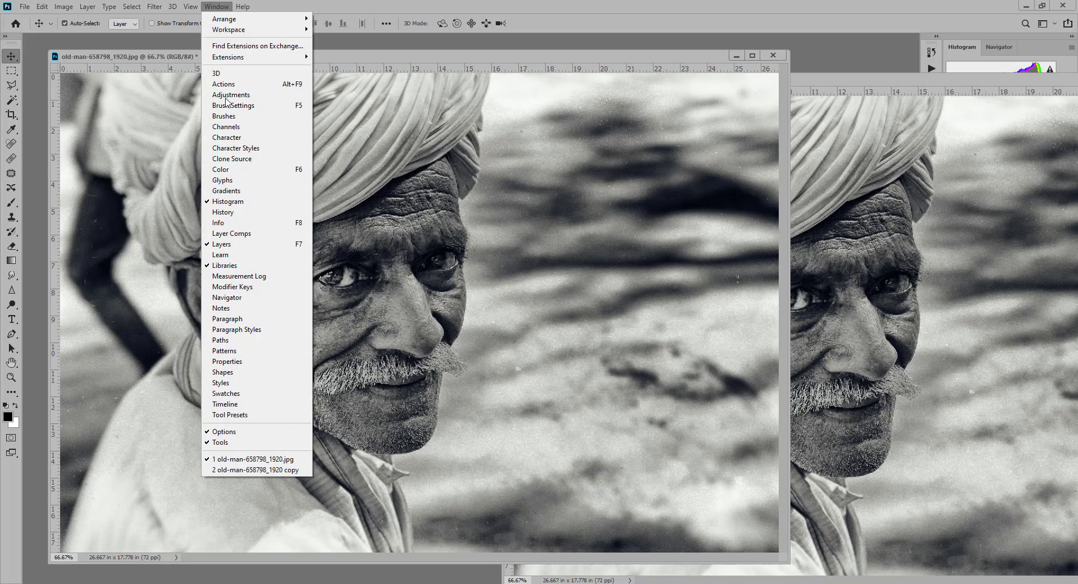
{"action": "left_click", "coordinate": [264, 213]}
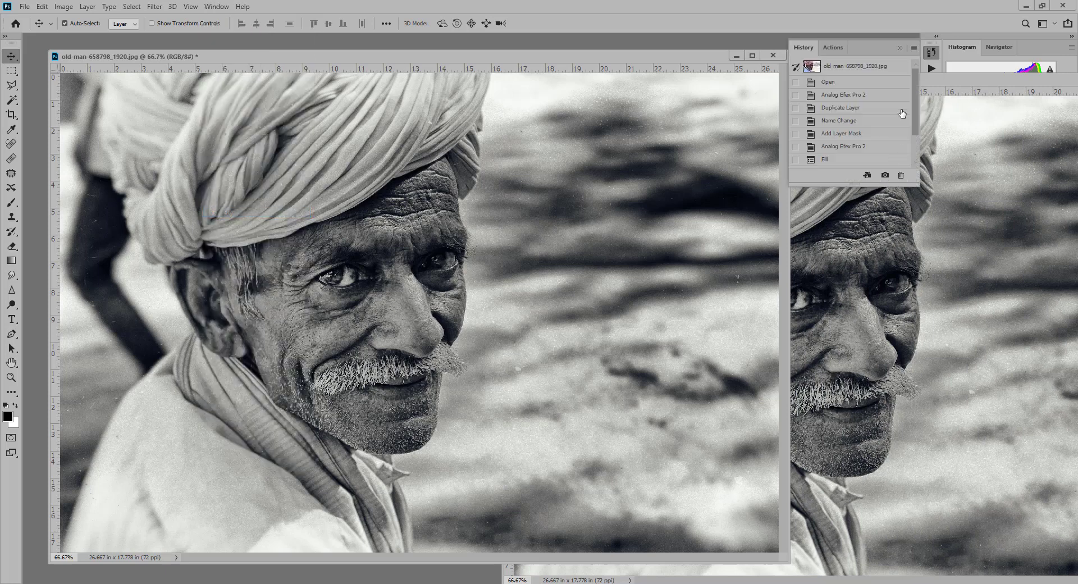
{"action": "left_click", "coordinate": [864, 66]}
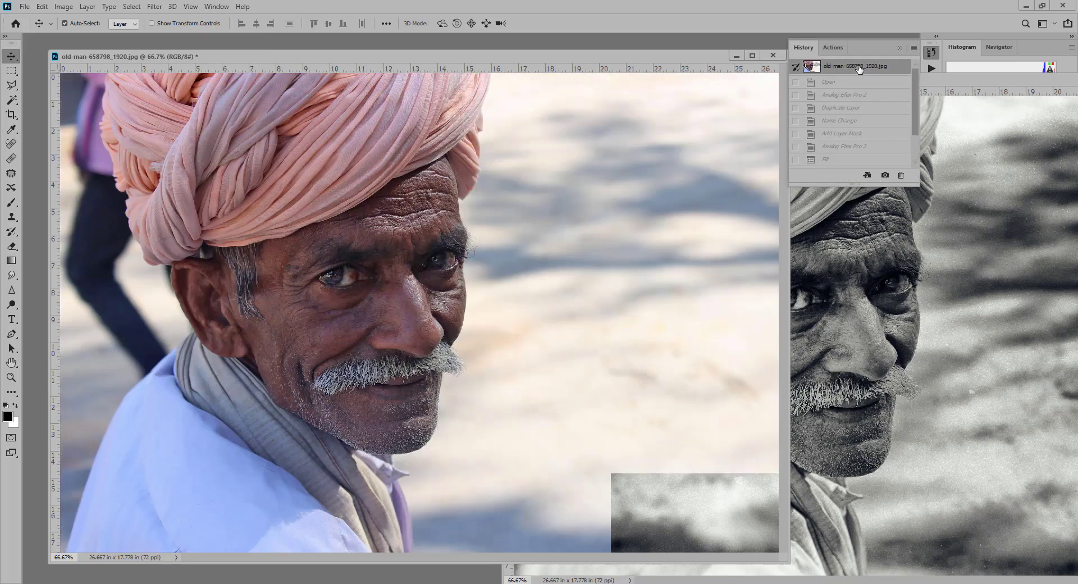
{"action": "left_click", "coordinate": [900, 47]}
{"action": "left_click_drag", "start_coordinate": [497, 62], "coordinate": [468, 62]}
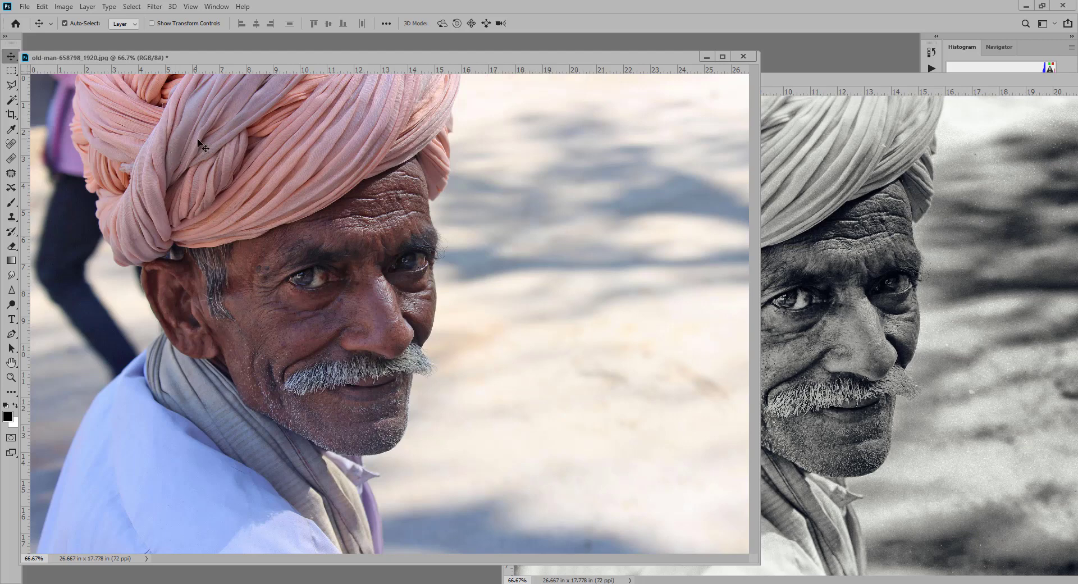
Convert the colour portrait to Lab Color mode
{"action": "left_click", "coordinate": [62, 6]}
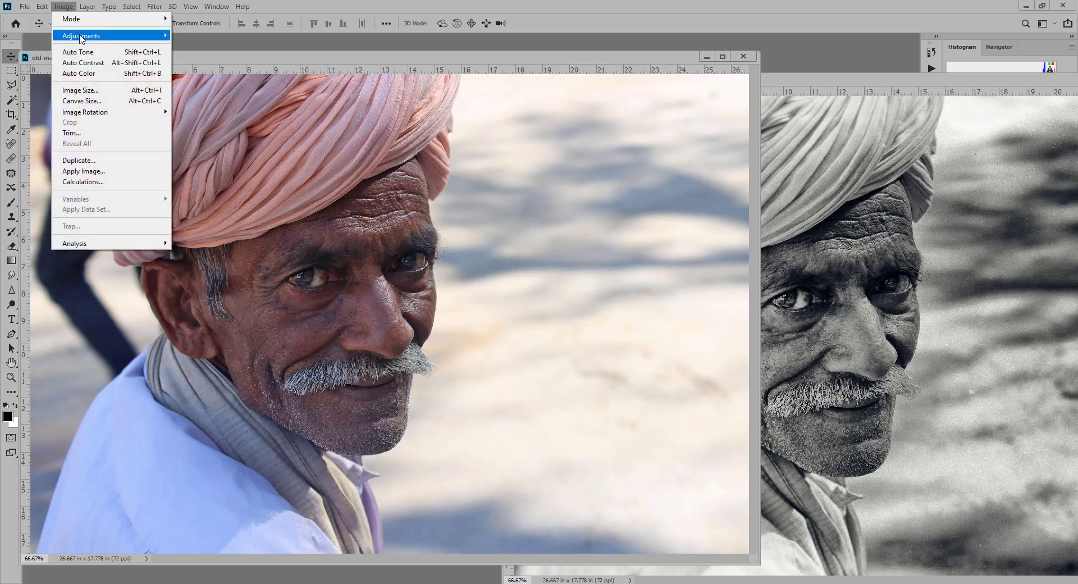
{"action": "mouse_move", "coordinate": [81, 36]}
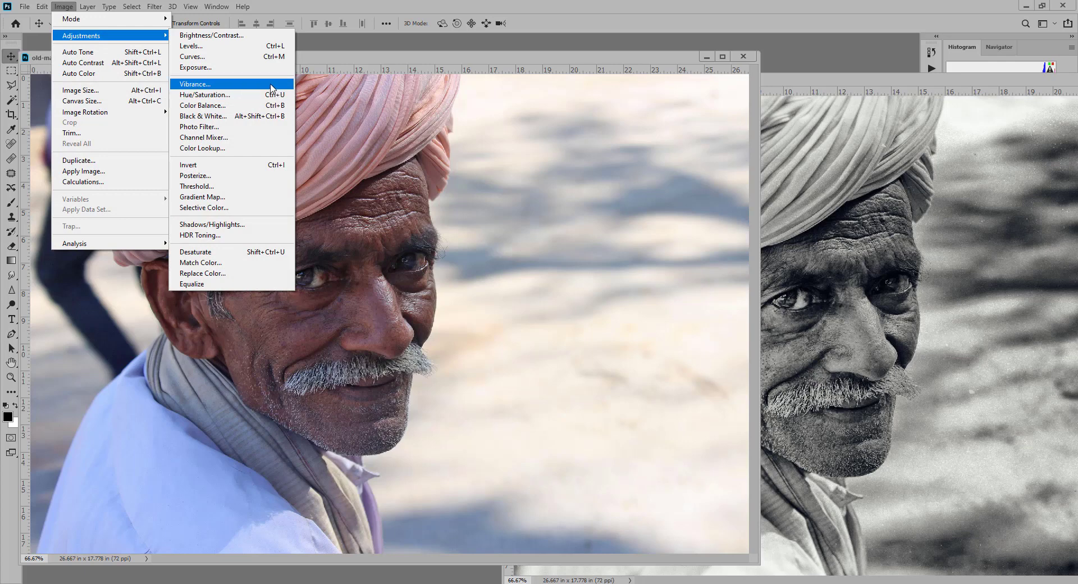
{"action": "mouse_move", "coordinate": [114, 21]}
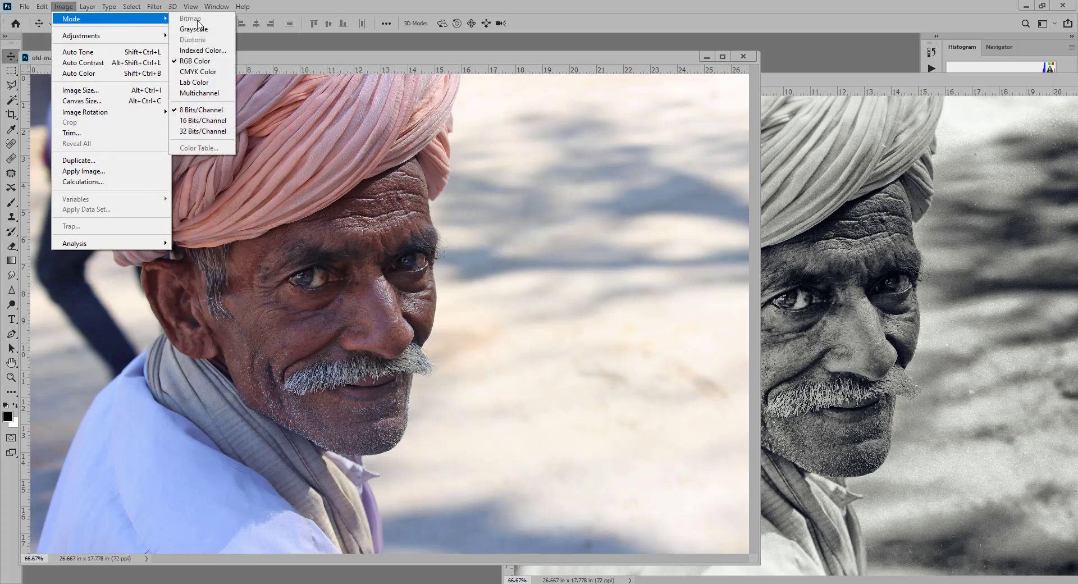
{"action": "left_click", "coordinate": [203, 85]}
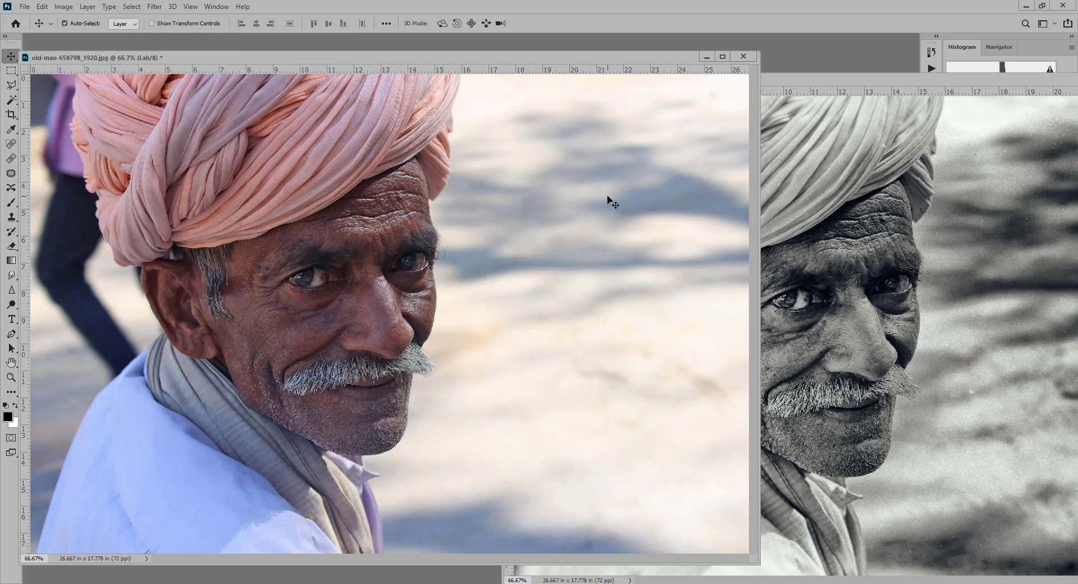
Show only the portrait's Lightness channel in the Channels panel, moving the copy window aside
{"action": "left_click", "coordinate": [217, 7]}
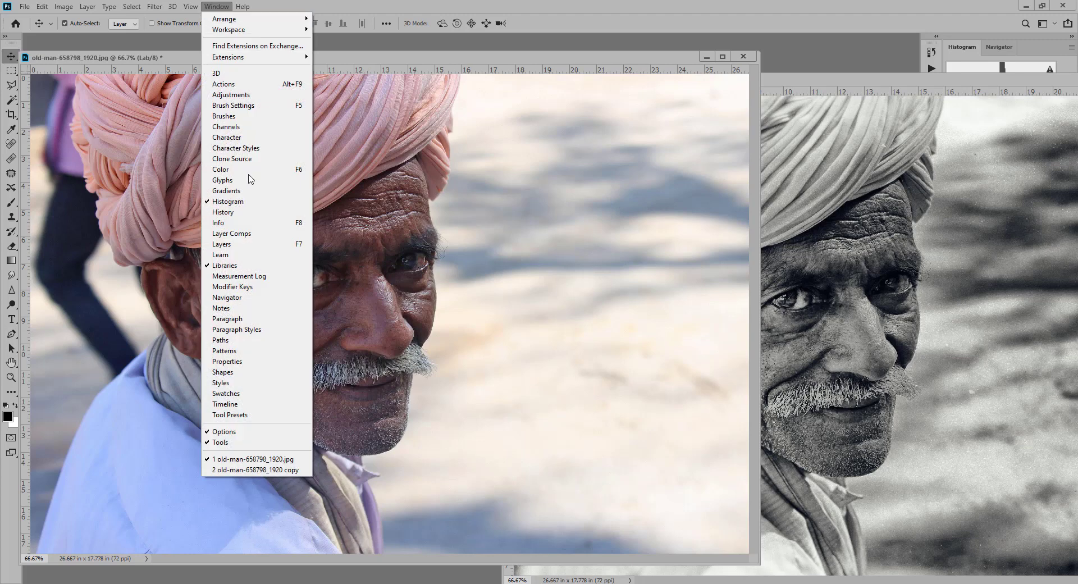
{"action": "left_click", "coordinate": [241, 127]}
{"action": "left_click_drag", "start_coordinate": [993, 78], "coordinate": [724, 349]}
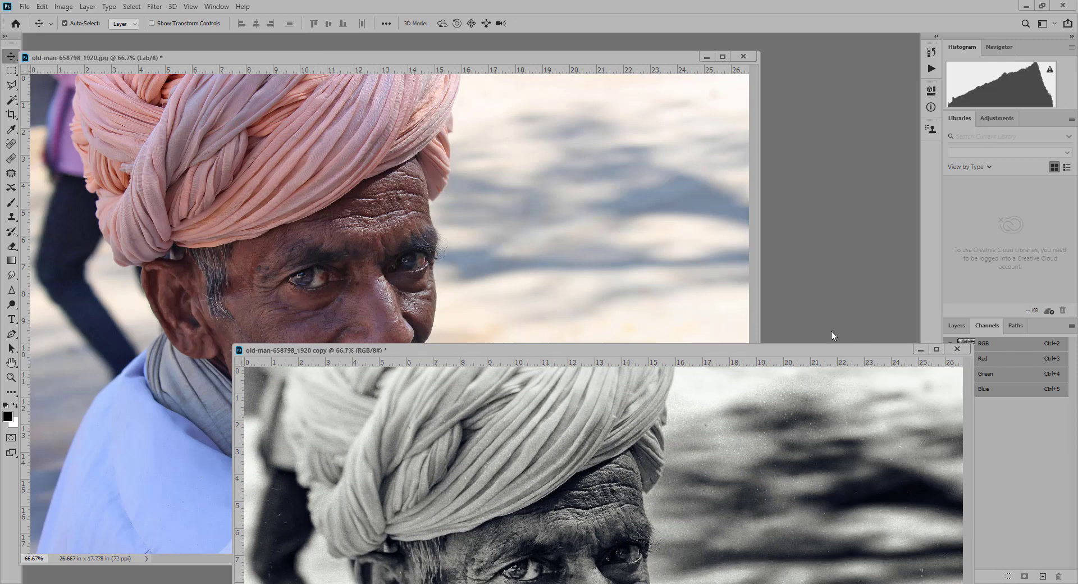
{"action": "left_click_drag", "start_coordinate": [849, 351], "coordinate": [606, 373]}
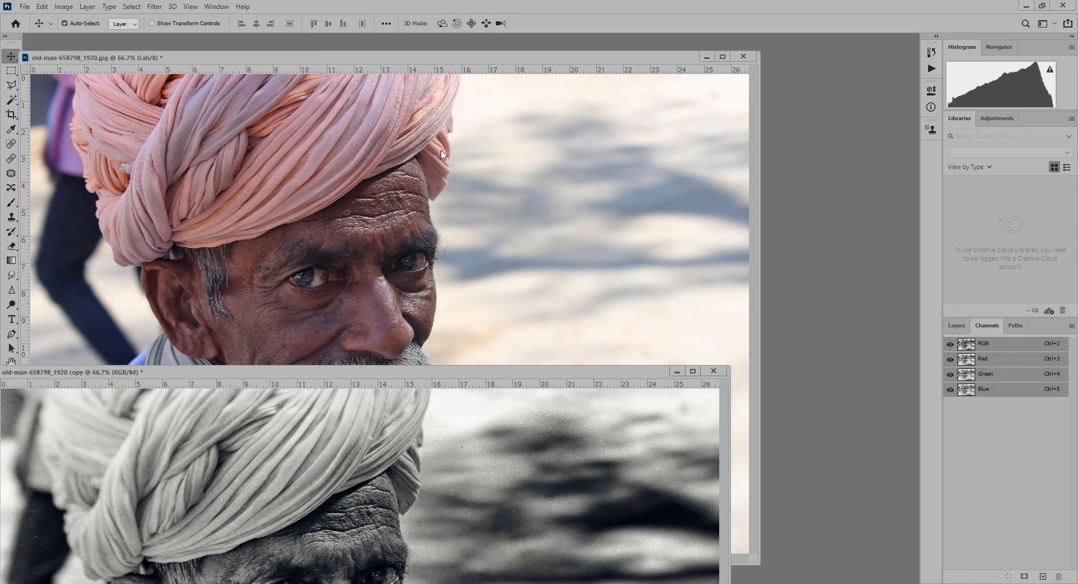
{"action": "left_click", "coordinate": [439, 120]}
{"action": "left_click", "coordinate": [994, 359]}
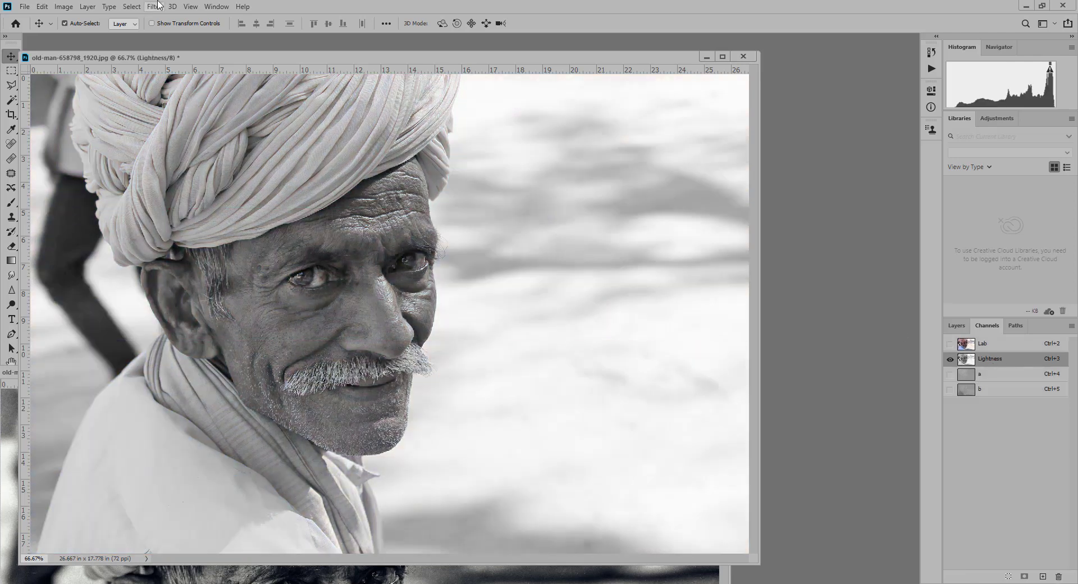
{"action": "left_click", "coordinate": [63, 7]}
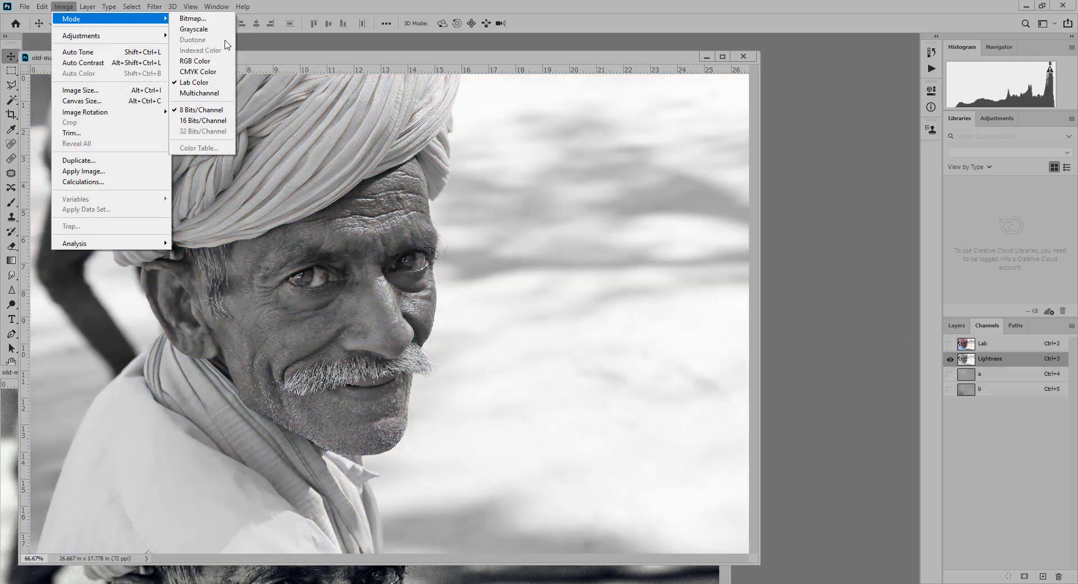
Convert to Grayscale, discarding the other channels, then switch back to RGB Color
{"action": "left_click", "coordinate": [197, 29]}
{"action": "left_click", "coordinate": [497, 222]}
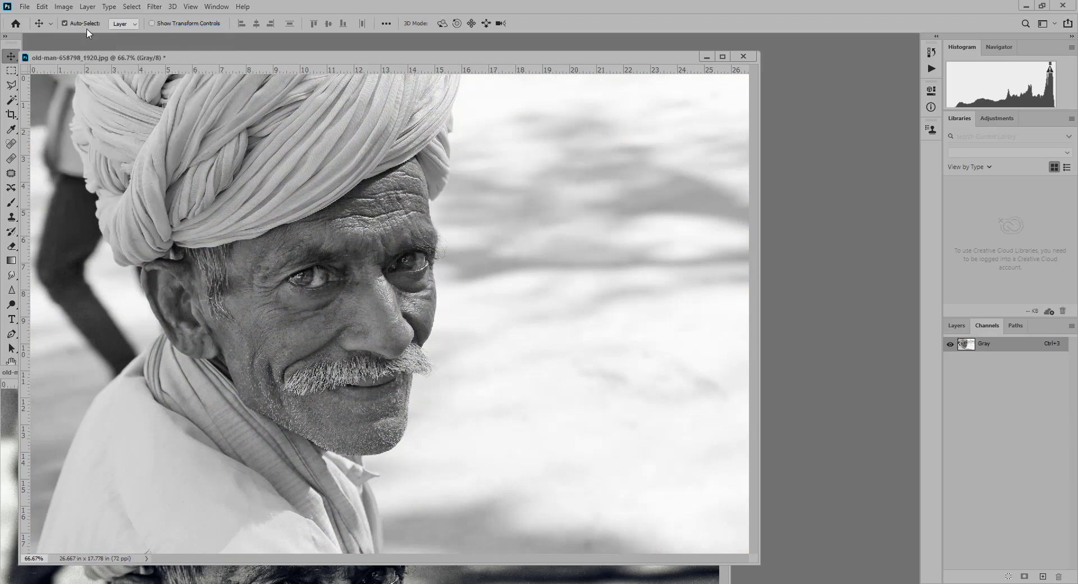
{"action": "left_click", "coordinate": [63, 7]}
{"action": "mouse_move", "coordinate": [73, 26]}
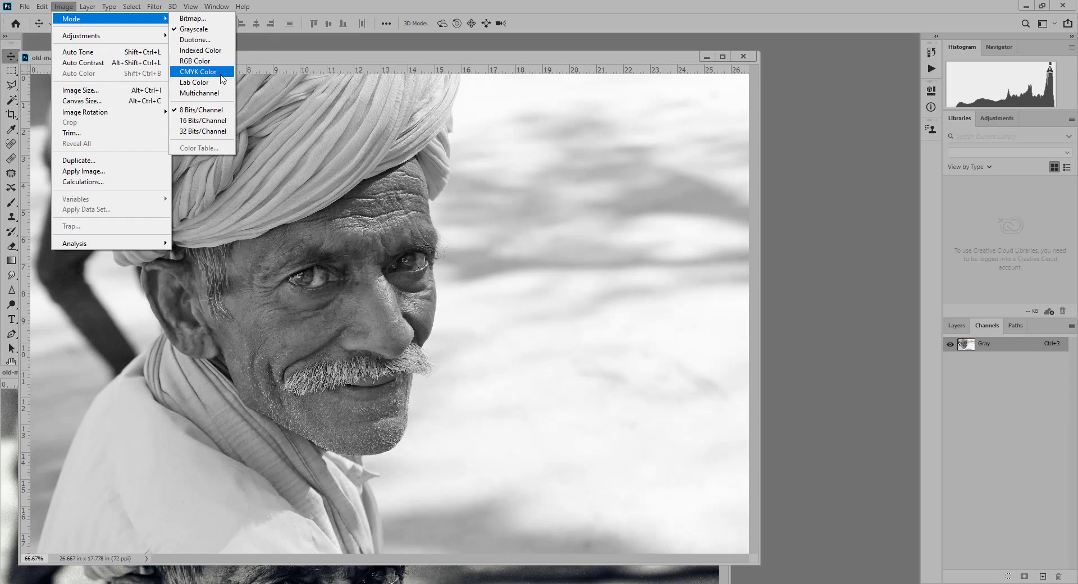
{"action": "left_click", "coordinate": [195, 61]}
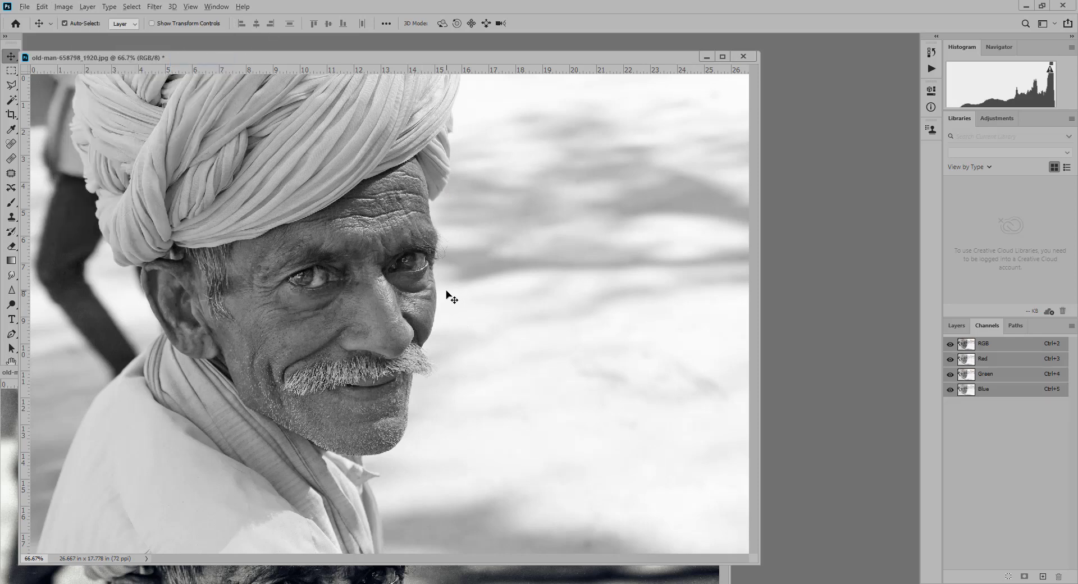
{"action": "key", "text": "alt+i"}
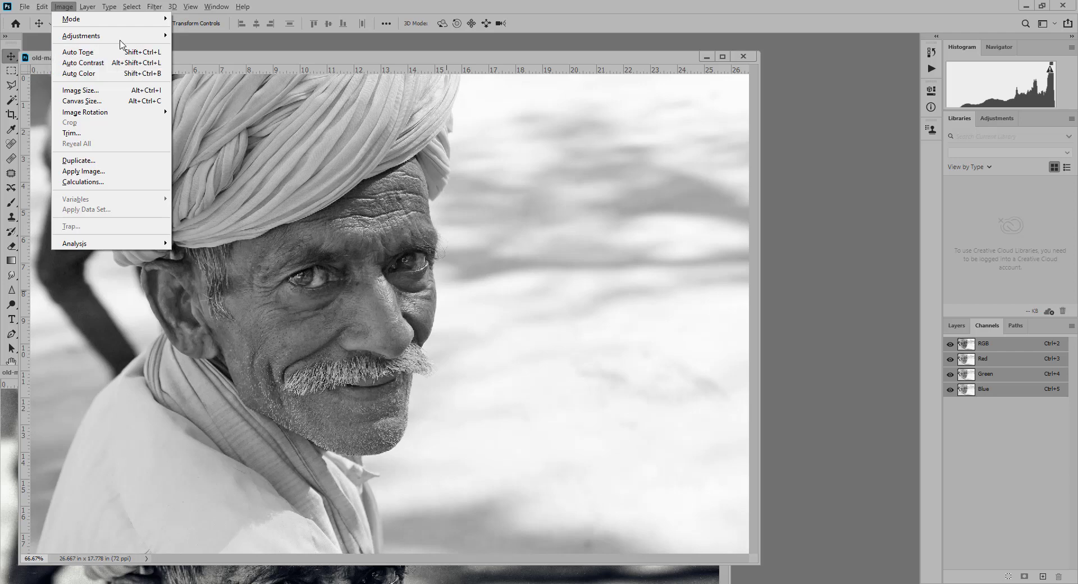
Apply Brightness/Contrast with Brightness 0 and Contrast raised slightly to 14
{"action": "mouse_move", "coordinate": [124, 38]}
{"action": "left_click", "coordinate": [202, 37]}
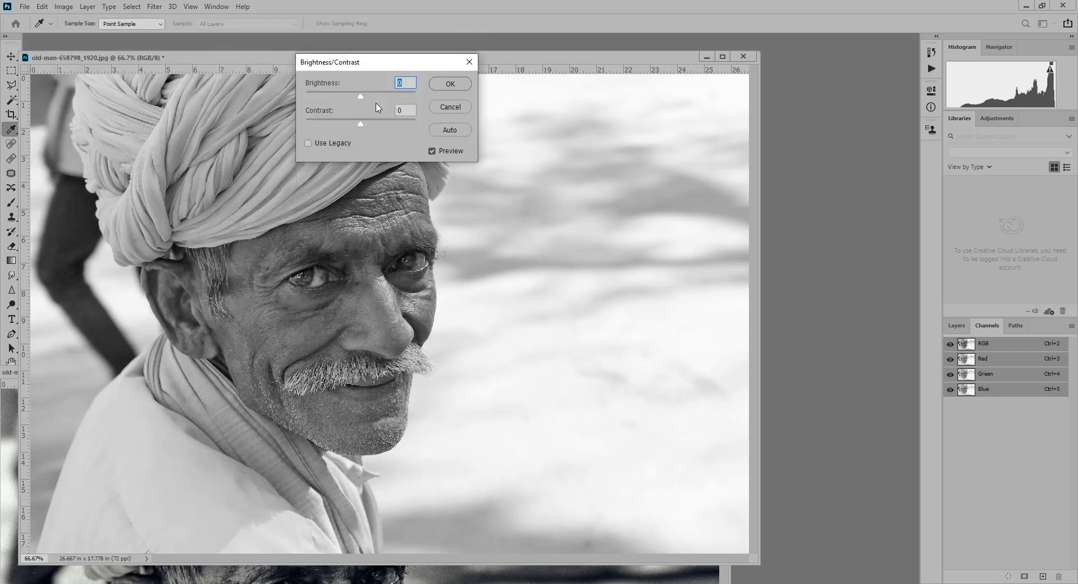
{"action": "mouse_move", "coordinate": [360, 96]}
{"action": "left_mouse_down"}
{"action": "mouse_move", "coordinate": [368, 126]}
{"action": "mouse_move", "coordinate": [360, 96]}
{"action": "left_mouse_up"}
{"action": "left_click", "coordinate": [409, 110]}
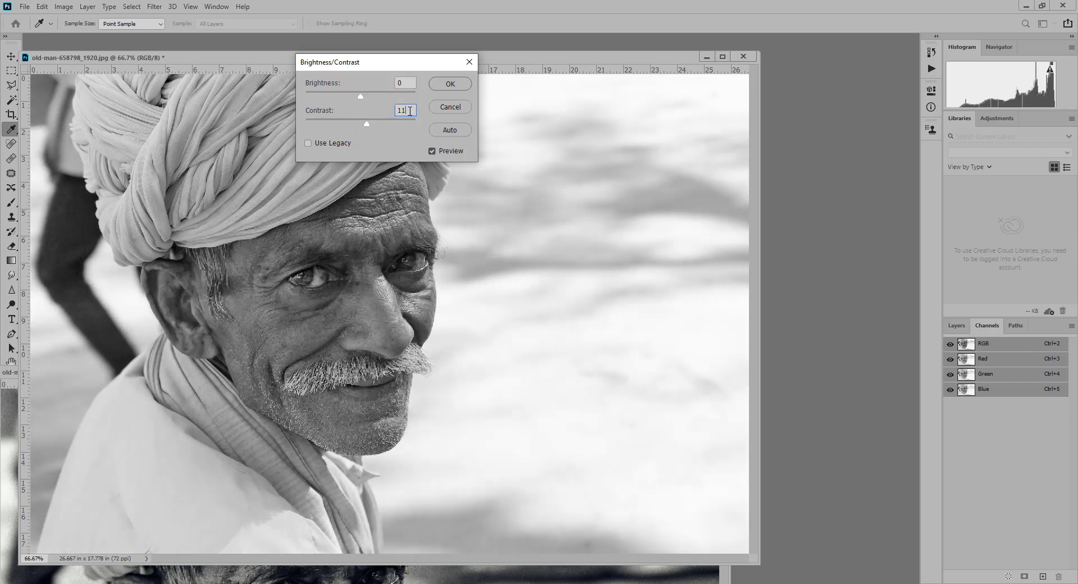
{"action": "scroll", "coordinate": [410, 111], "scroll_direction": "up", "scroll_amount": 3}
{"action": "left_click", "coordinate": [458, 86]}
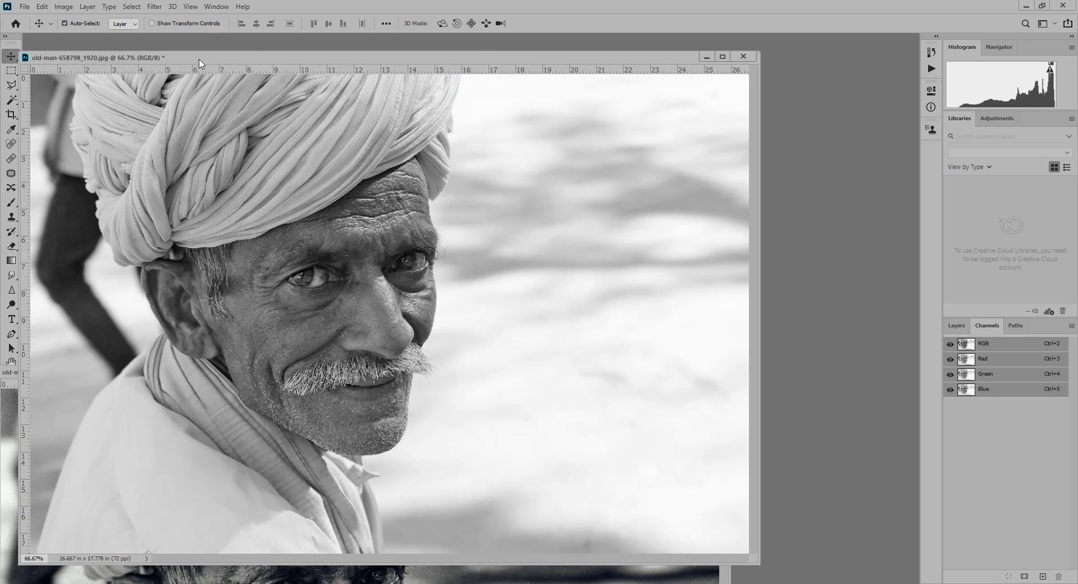
Narrow the plain B&W and vintage copy windows and arrange them side by side
{"action": "mouse_move", "coordinate": [201, 56]}
{"action": "left_mouse_down"}
{"action": "mouse_move", "coordinate": [358, 64]}
{"action": "mouse_move", "coordinate": [217, 51]}
{"action": "left_mouse_up"}
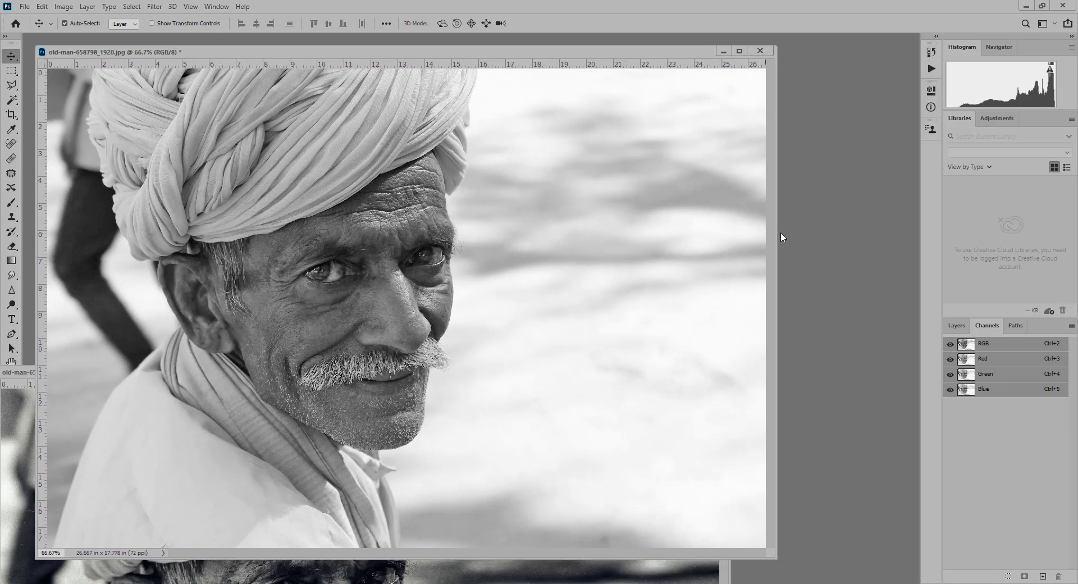
{"action": "left_click_drag", "start_coordinate": [774, 229], "coordinate": [523, 222]}
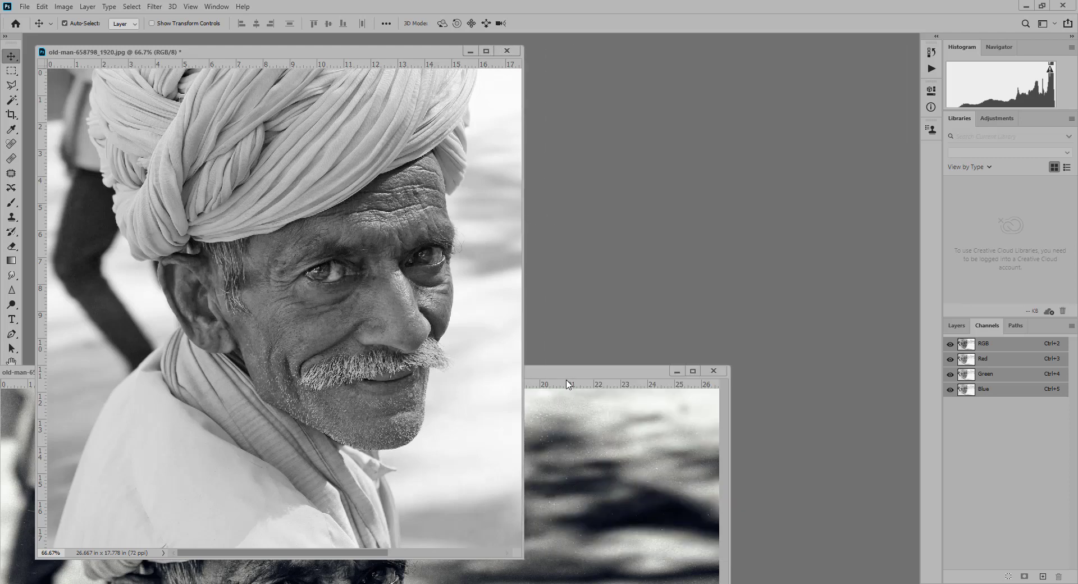
{"action": "left_click_drag", "start_coordinate": [567, 370], "coordinate": [688, 123]}
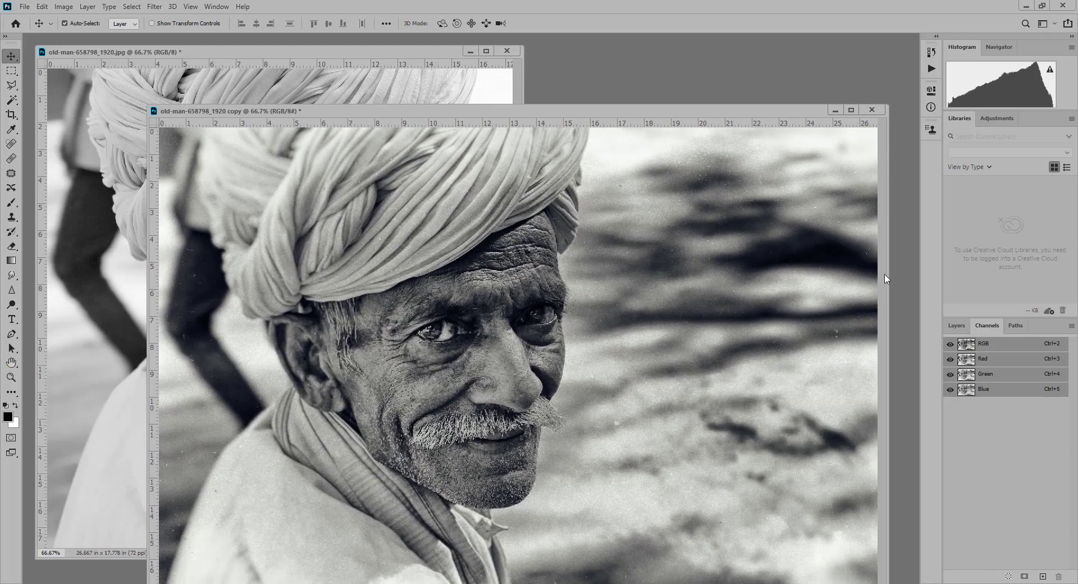
{"action": "left_click_drag", "start_coordinate": [887, 272], "coordinate": [698, 274]}
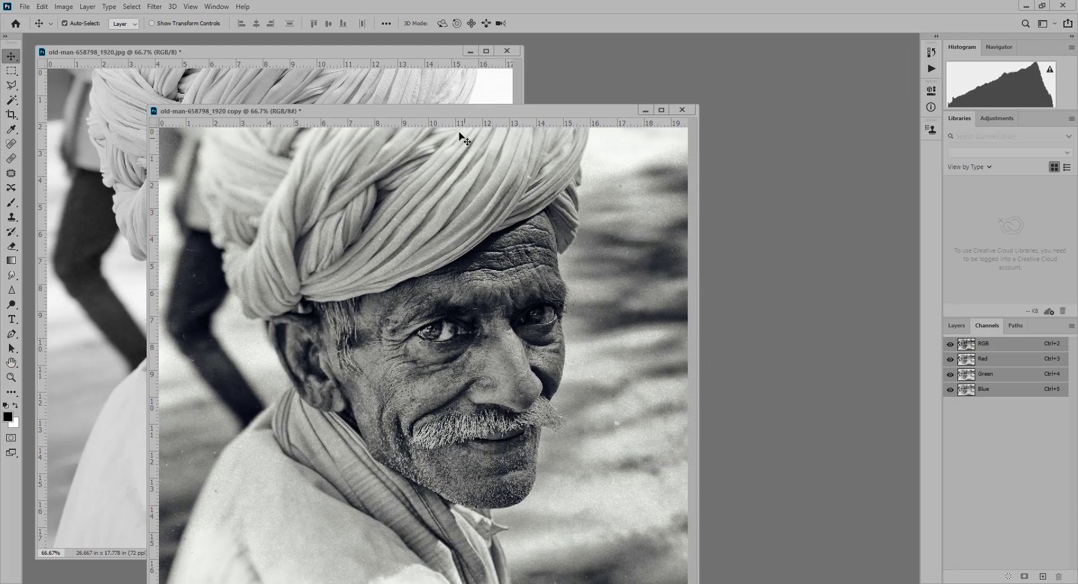
{"action": "left_click_drag", "start_coordinate": [447, 115], "coordinate": [765, 61]}
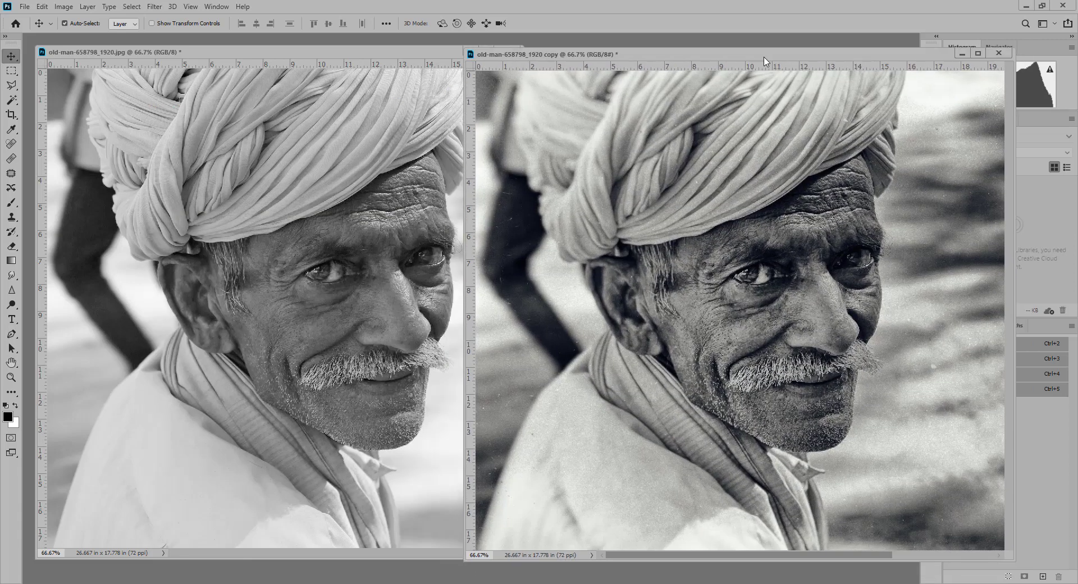